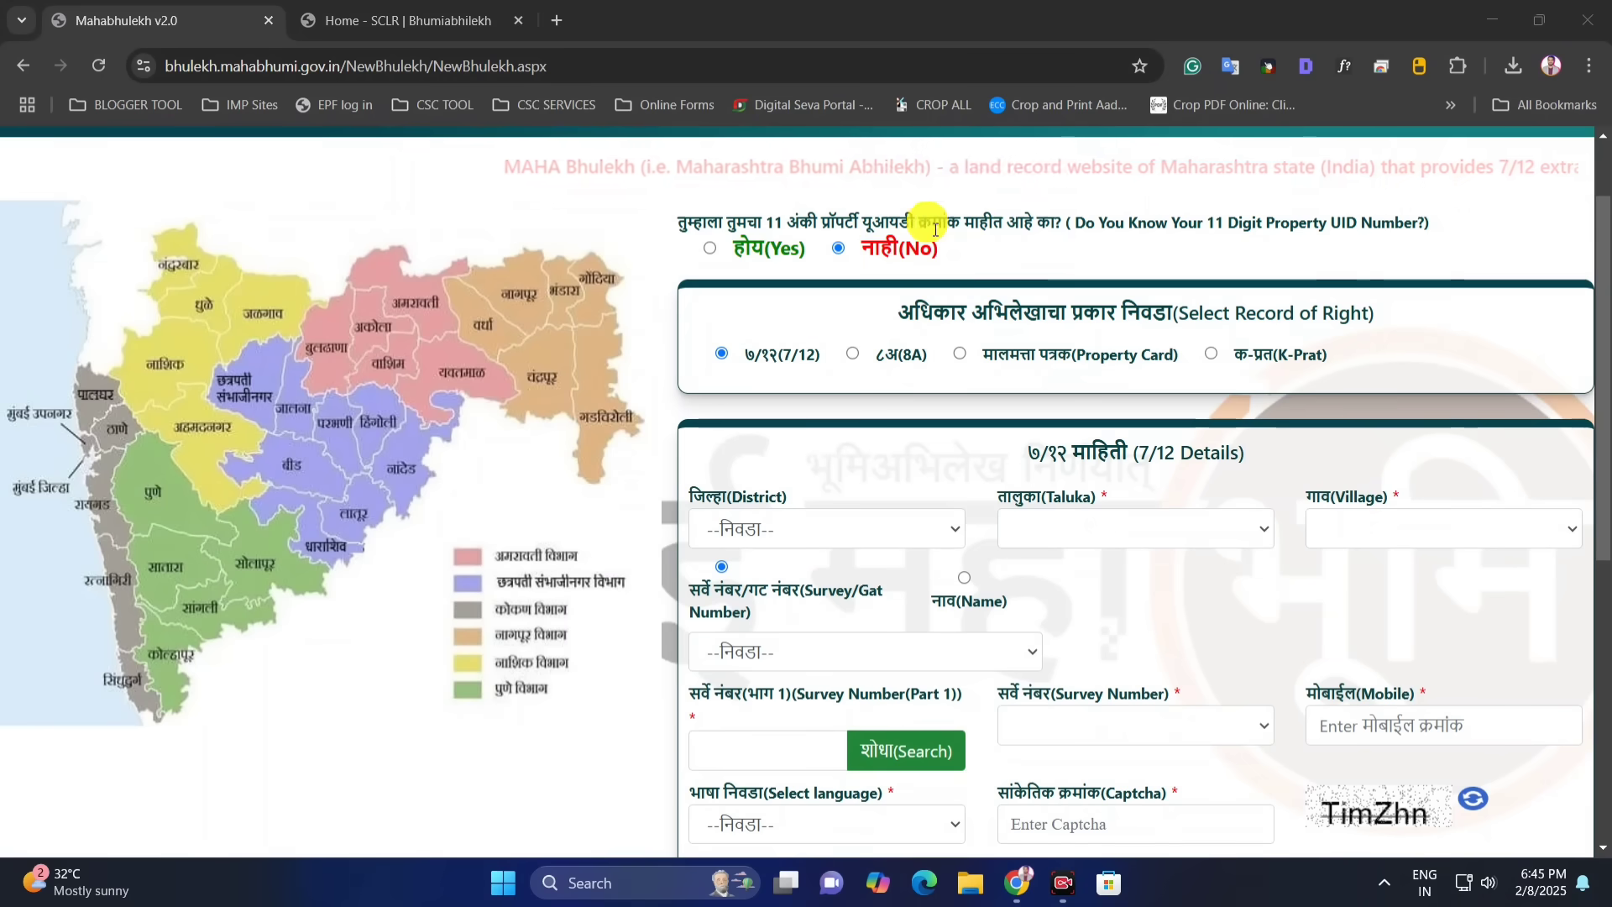
# View the form for a known 11-digit Property UID number and return the answer to No.
pyautogui.click(716, 249)
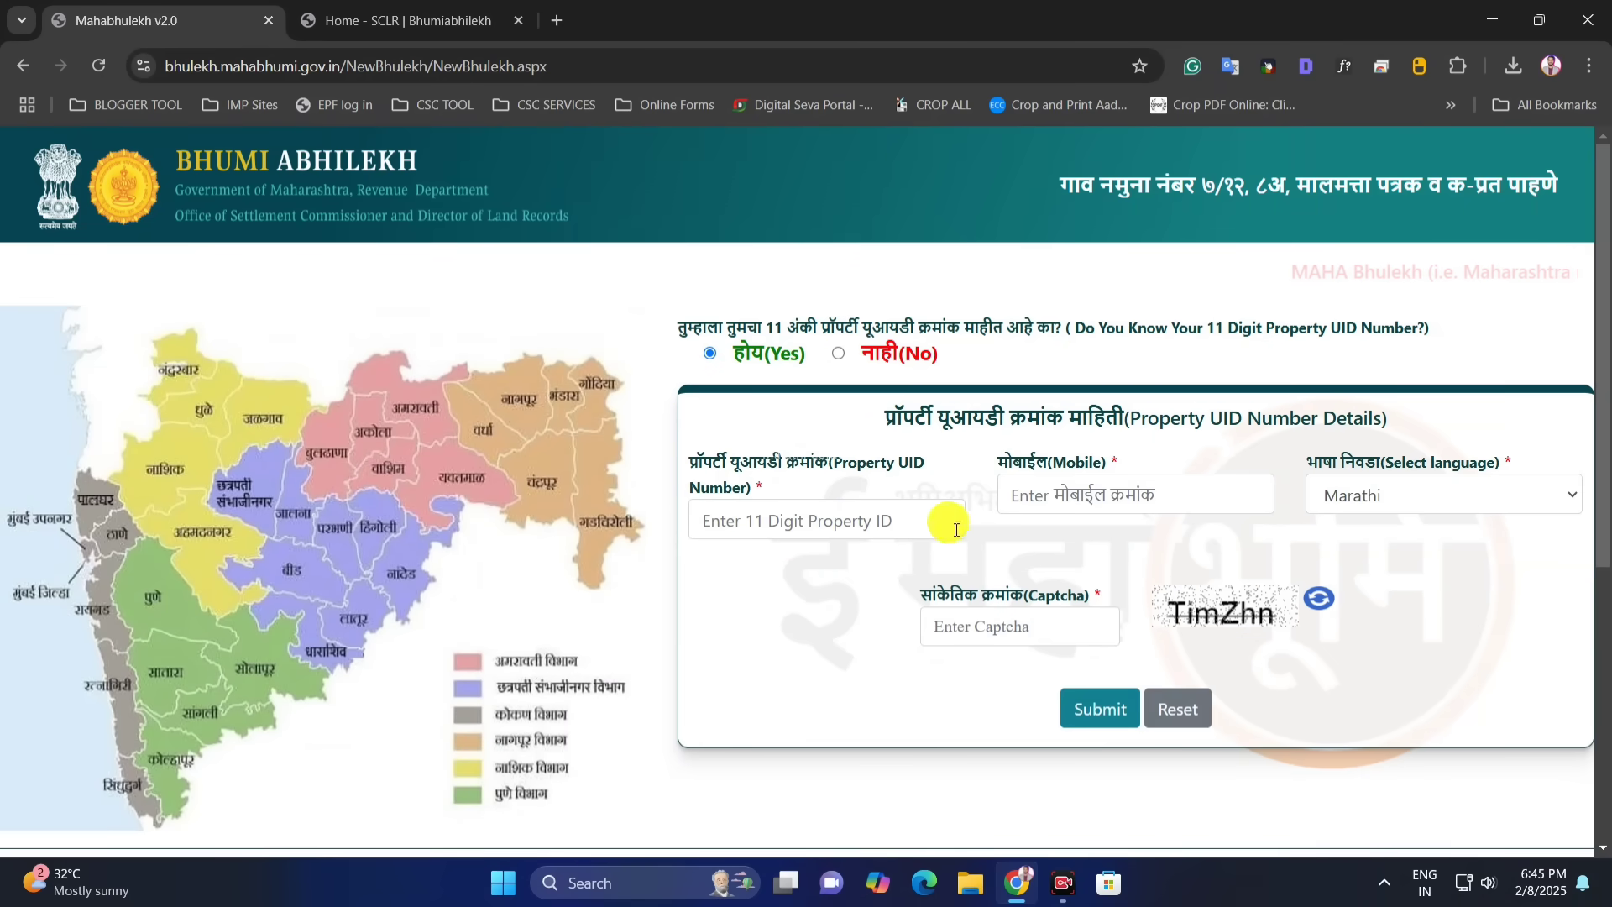
pyautogui.click(838, 354)
pyautogui.scroll(-1, 914, 359)
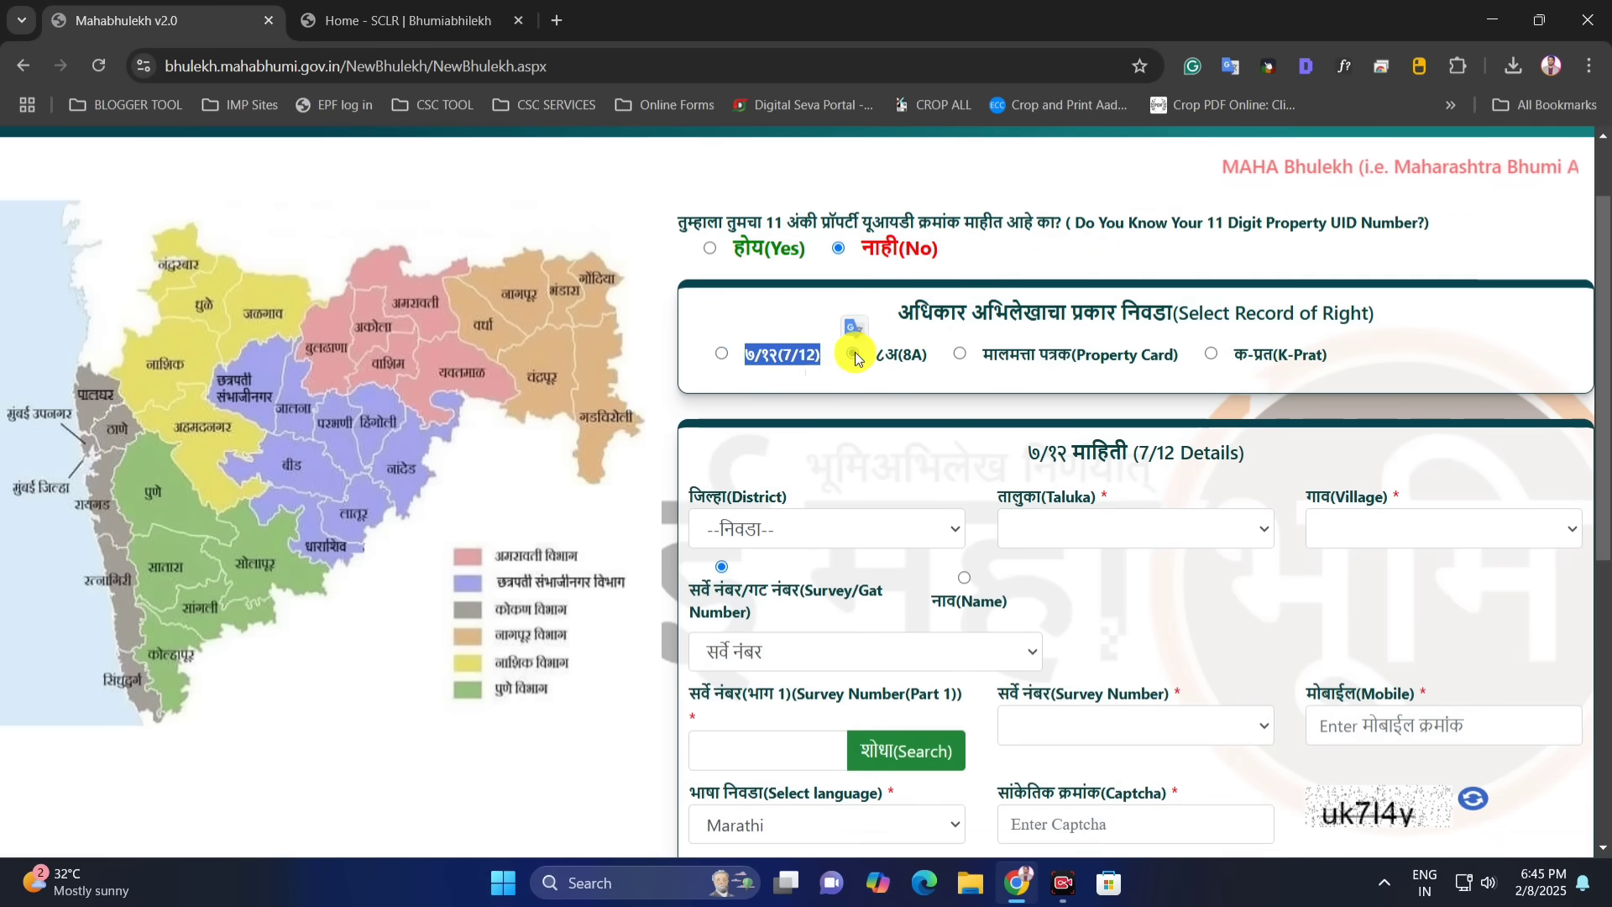
# View the detail forms for the 8A, Property Card and K-Prat record types one after another.
pyautogui.doubleClick(899, 358)
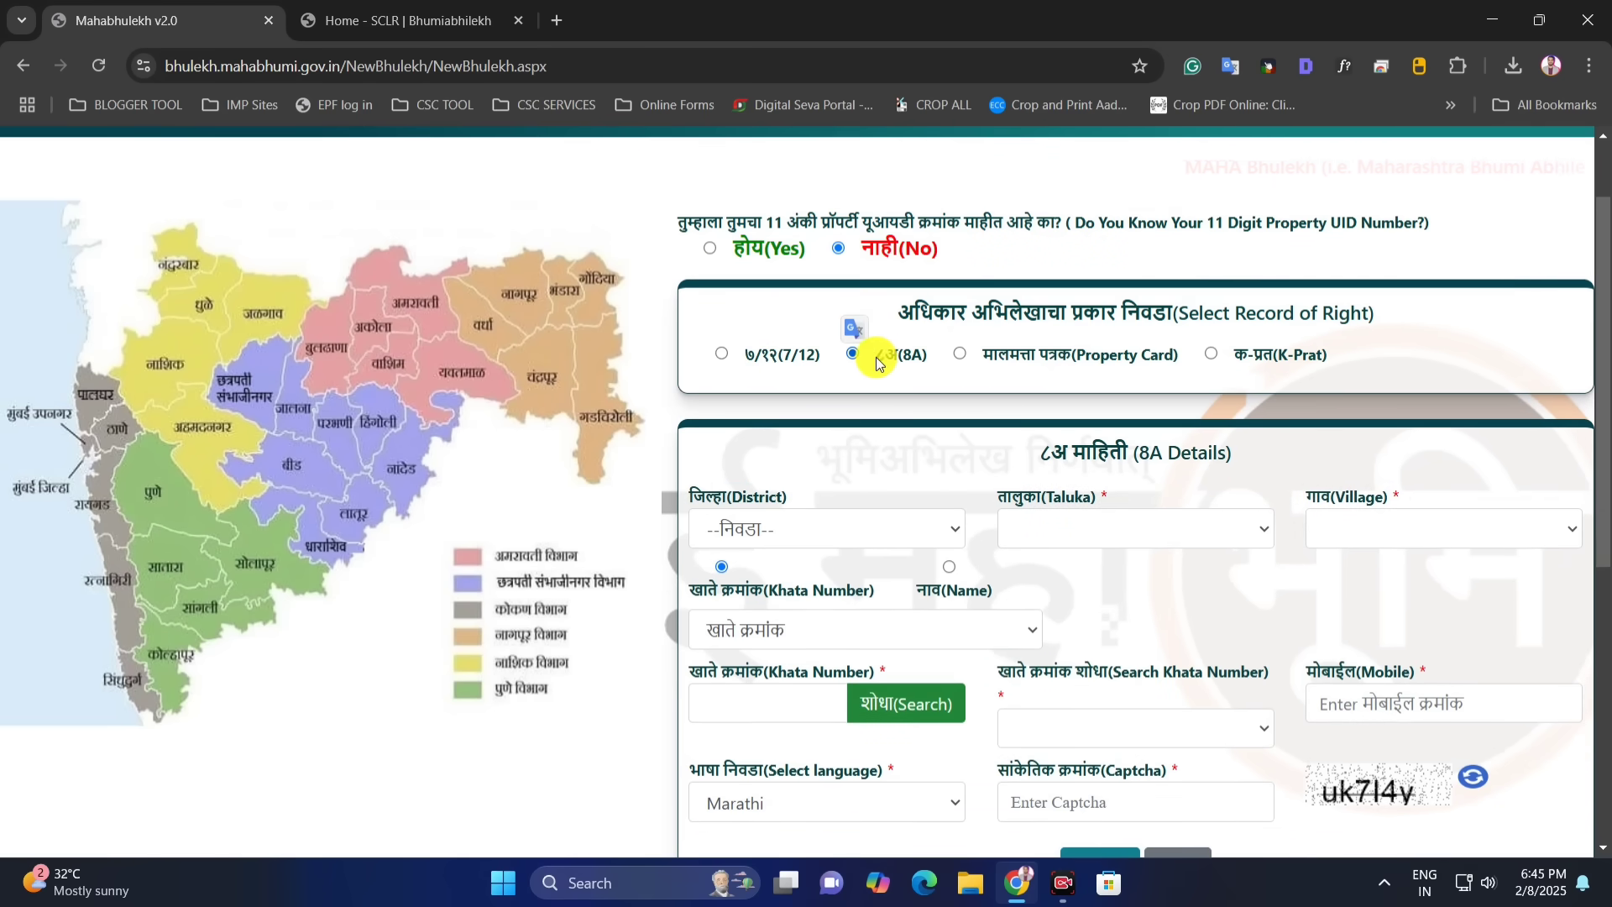
pyautogui.click(984, 358)
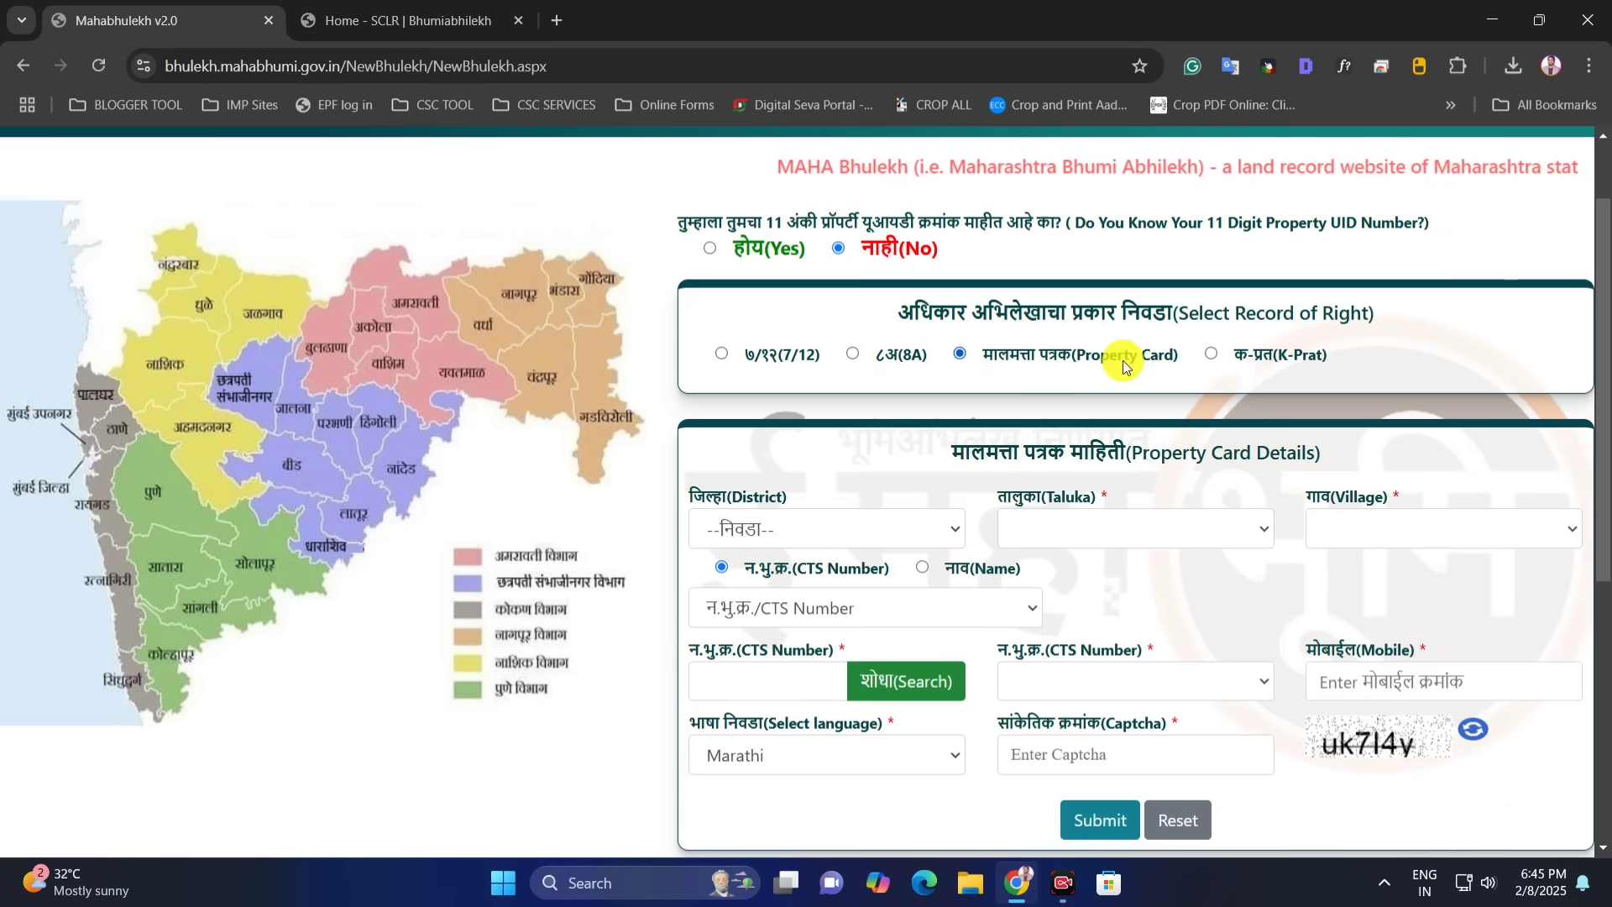
pyautogui.moveTo(1040, 356); pyautogui.dragTo(1127, 363)
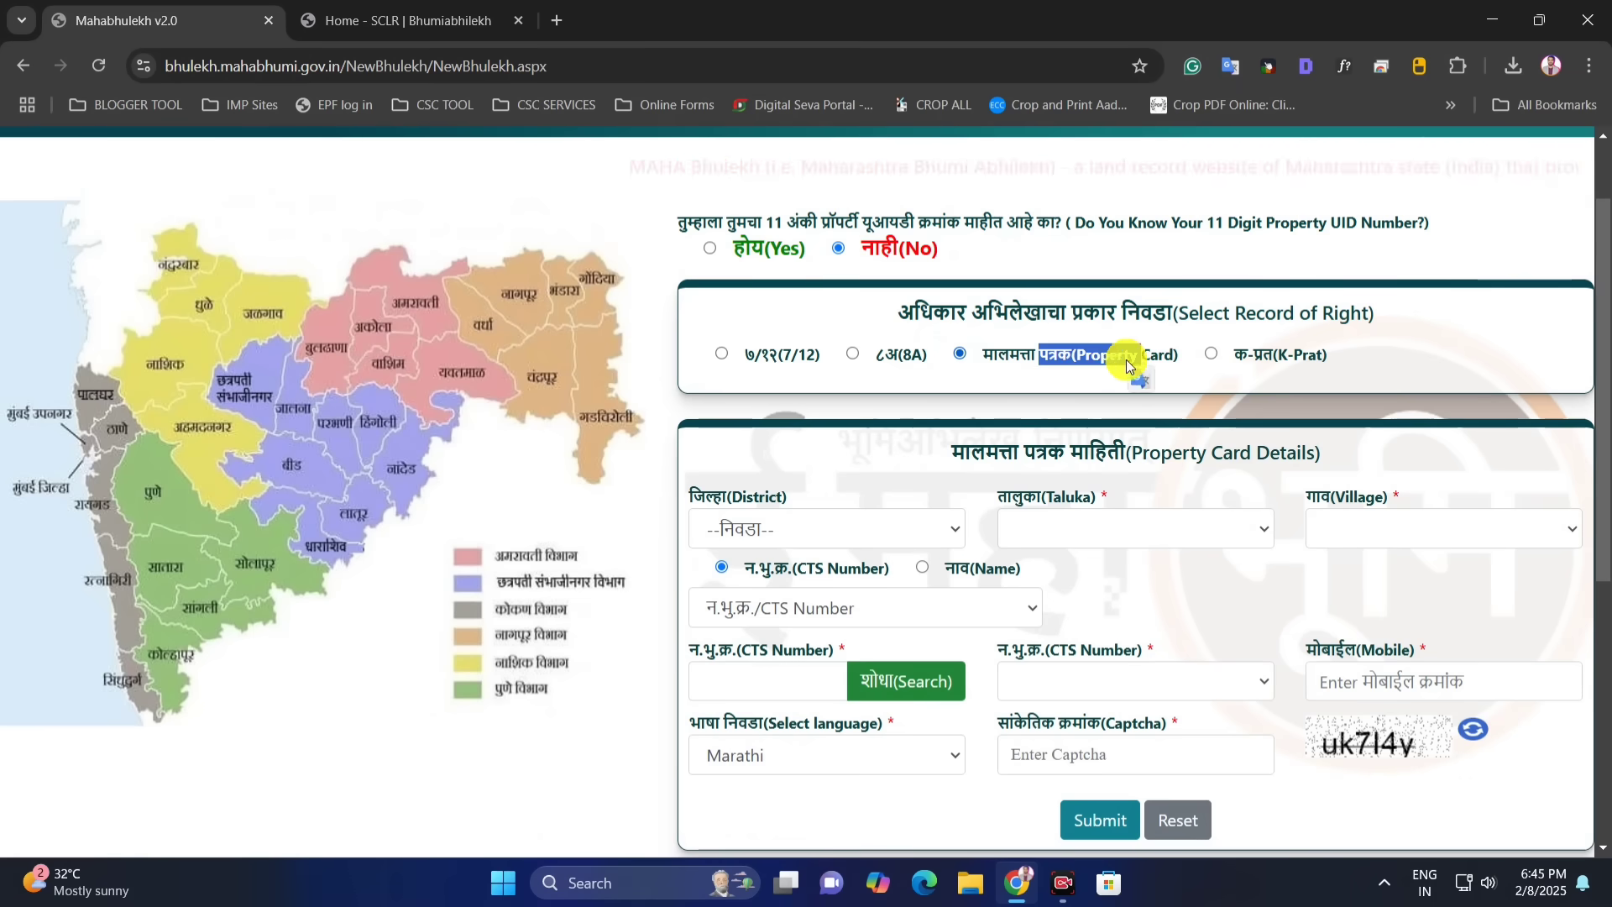
pyautogui.click(1033, 401)
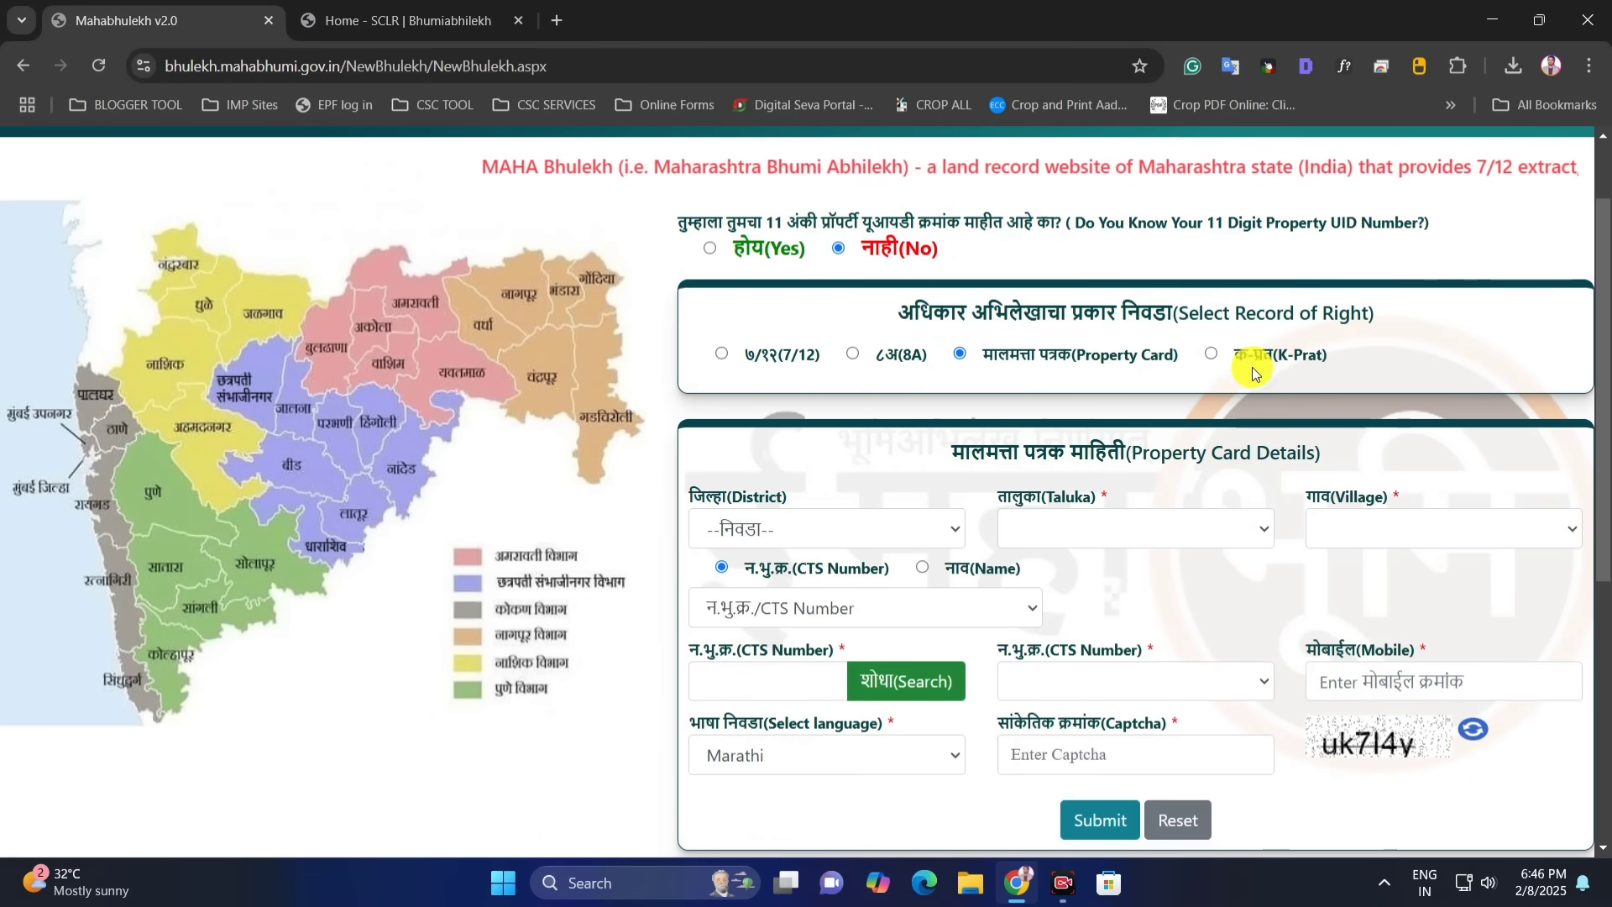
pyautogui.click(1216, 360)
pyautogui.moveTo(1253, 359); pyautogui.dragTo(1337, 360)
pyautogui.click(1293, 360)
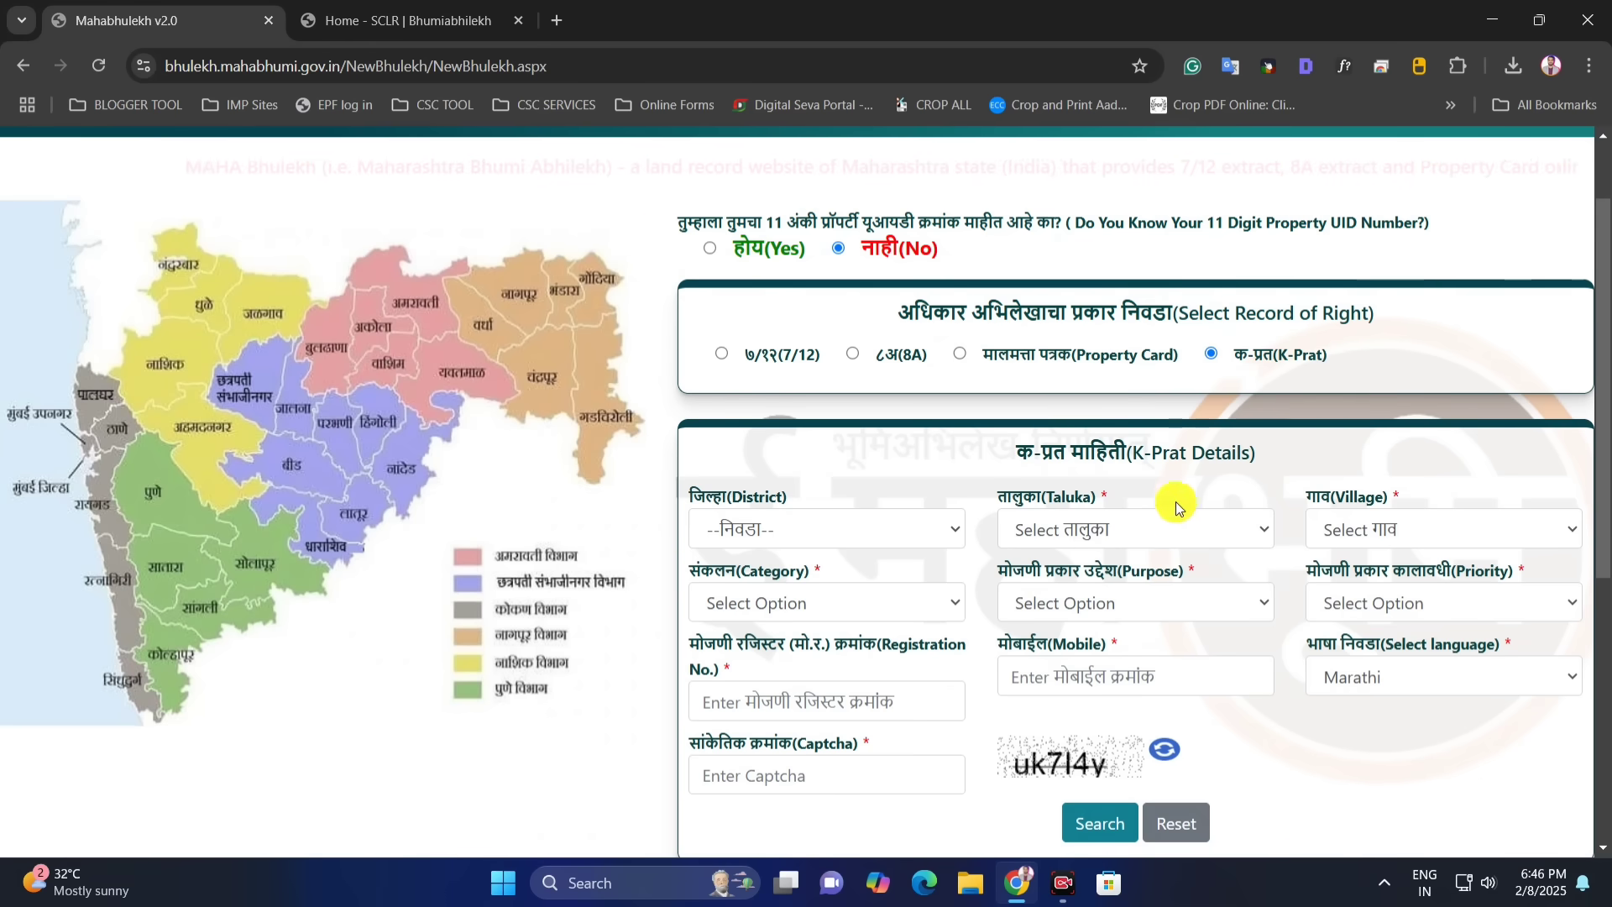
# Compare the forms of all four record types again, going from 7/12 through to K-Prat.
pyautogui.click(762, 359)
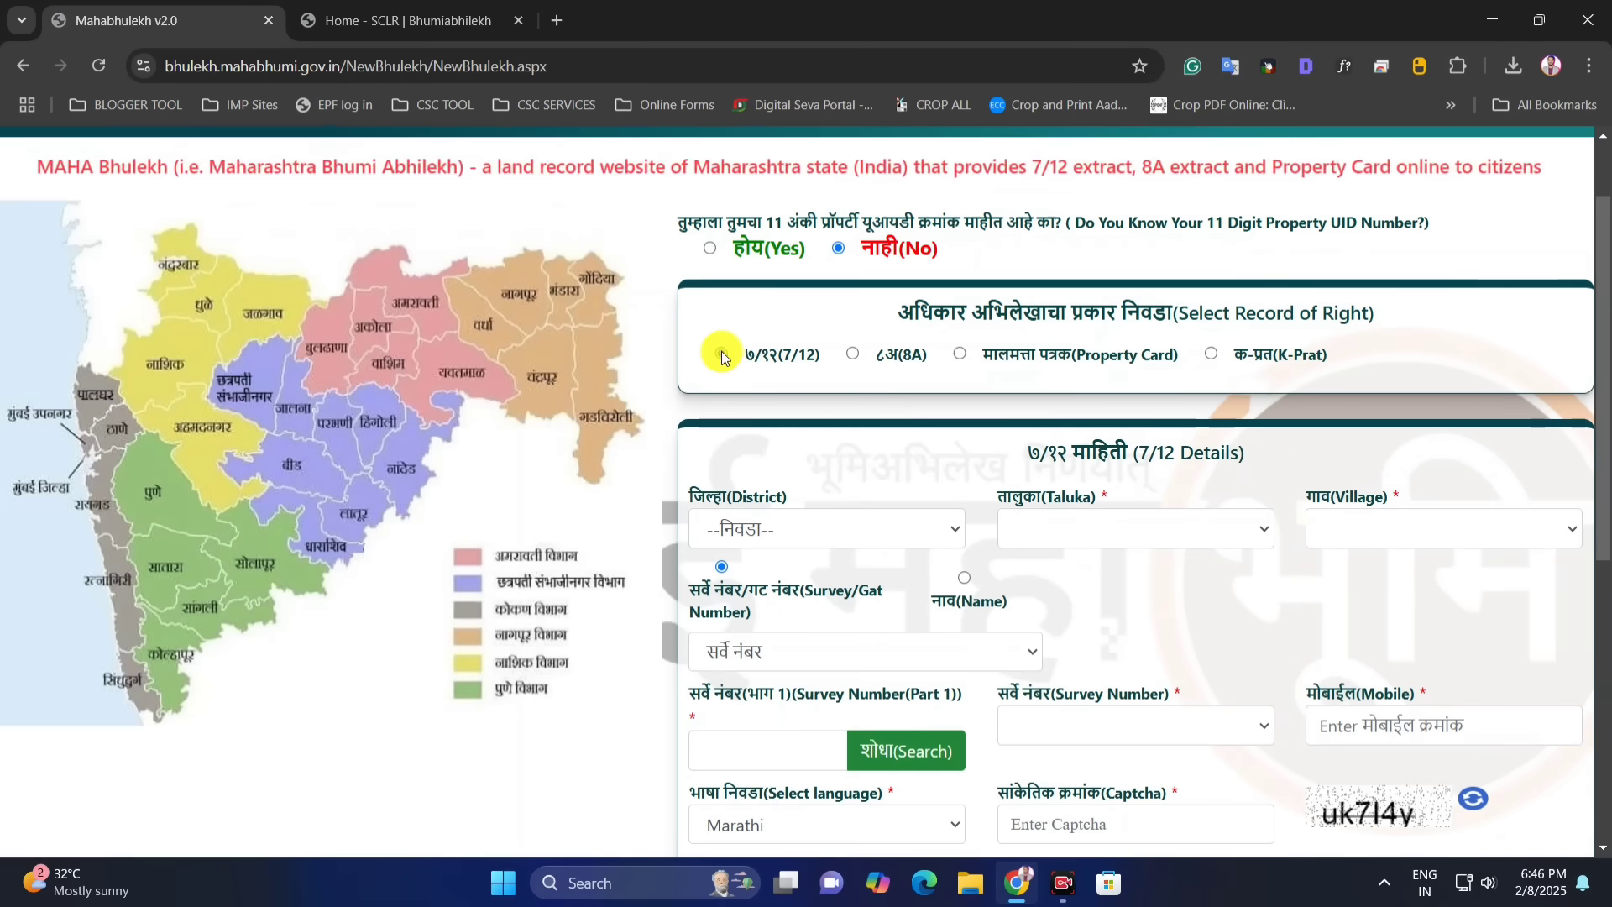
pyautogui.click(851, 356)
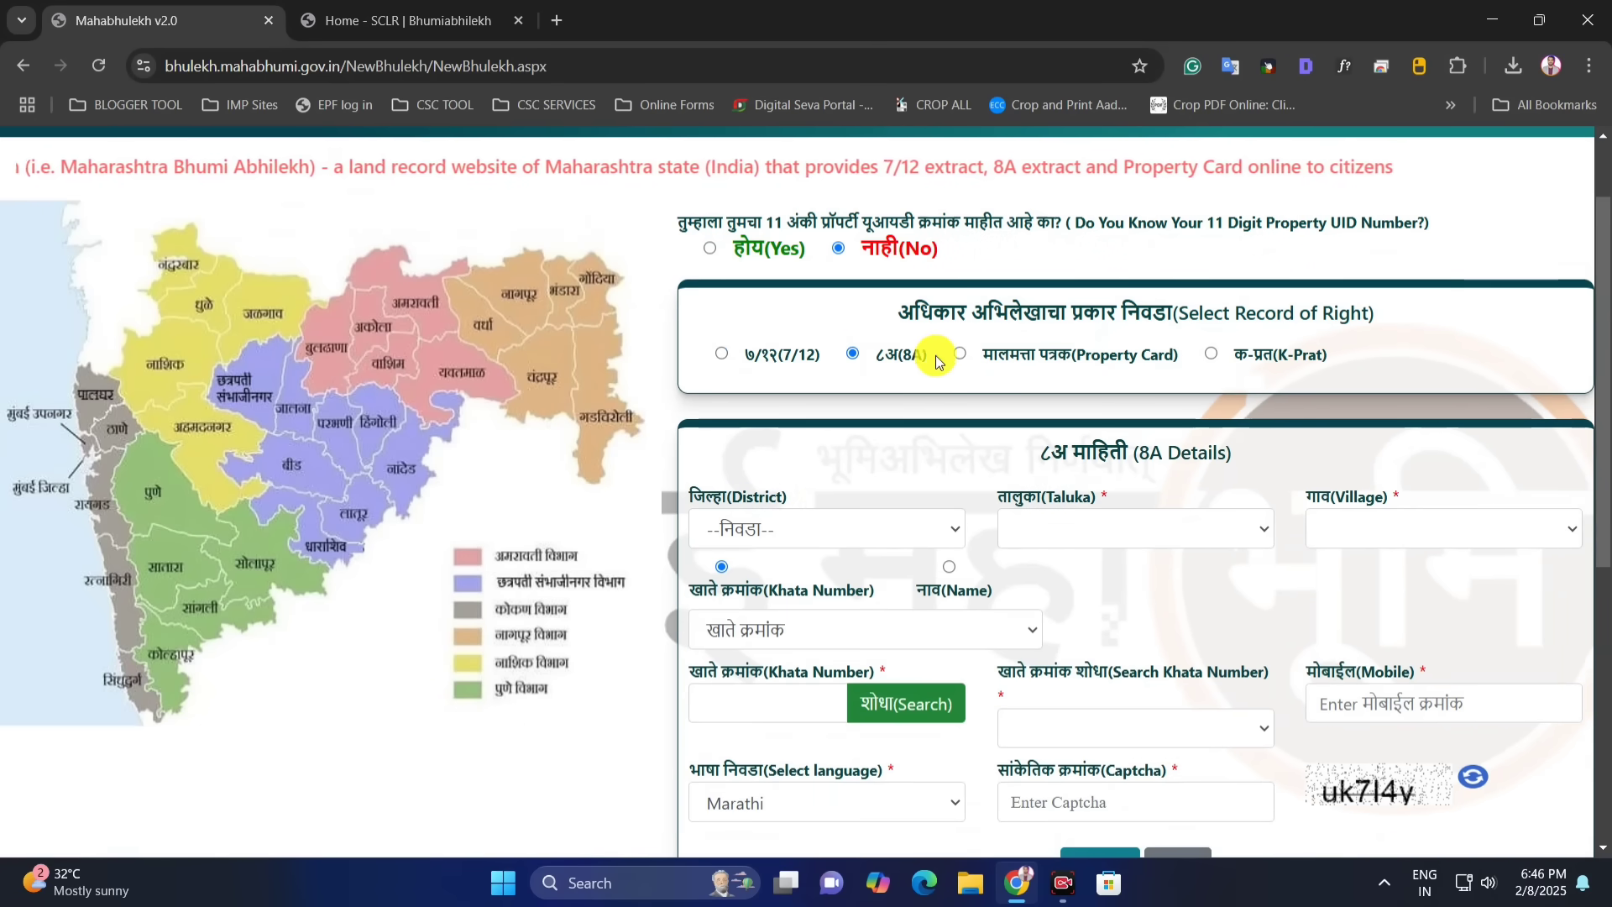
pyautogui.click(1017, 364)
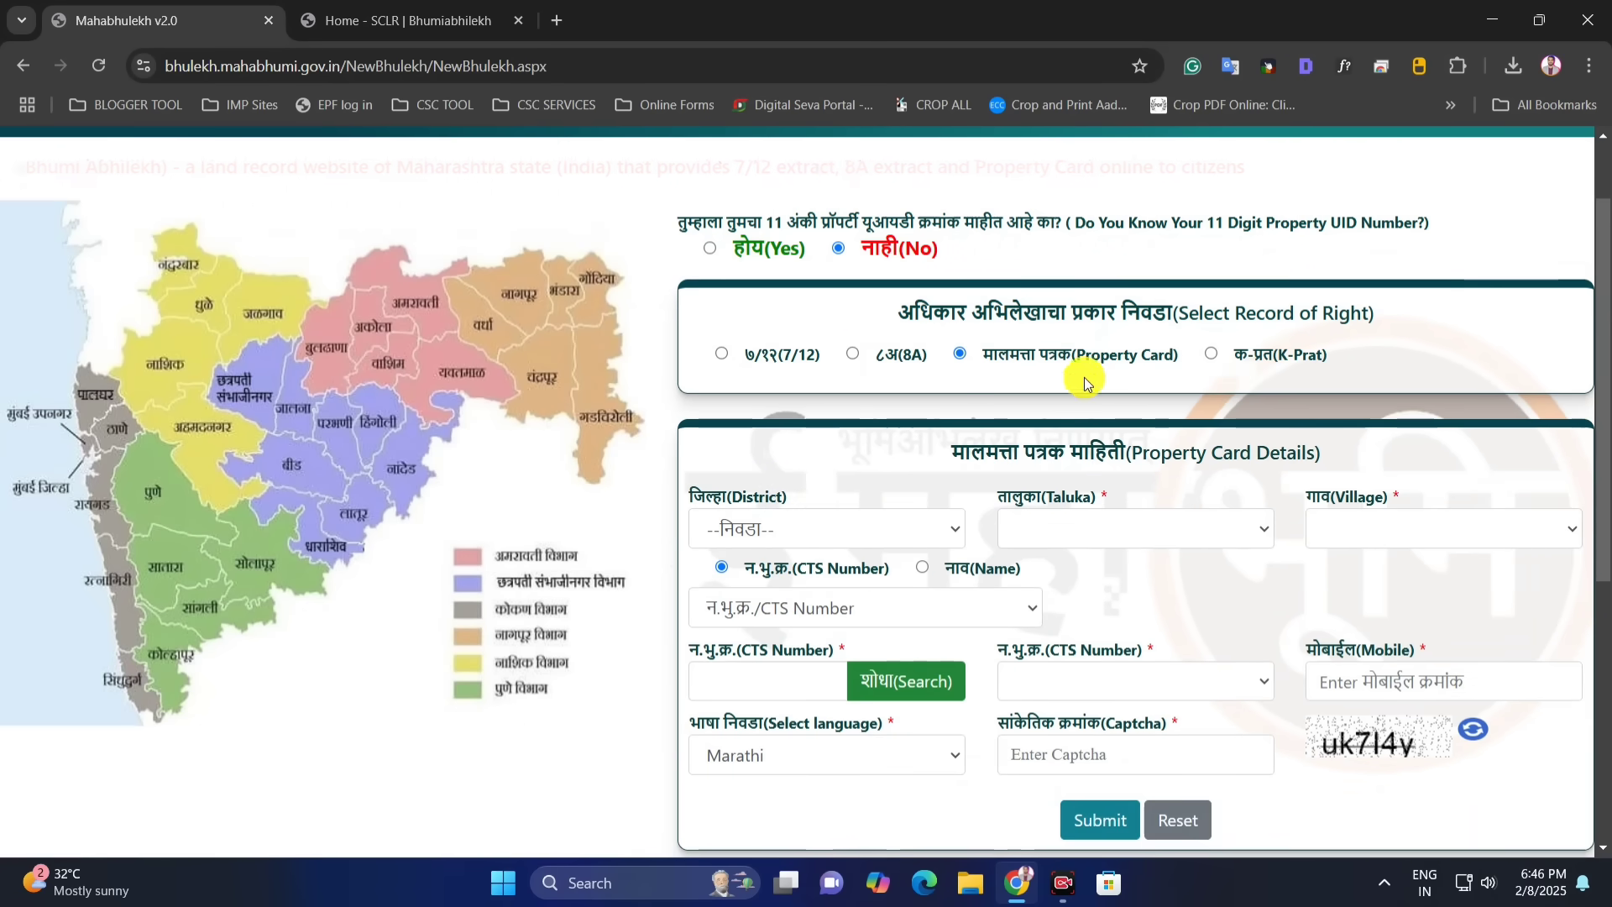
pyautogui.click(1215, 354)
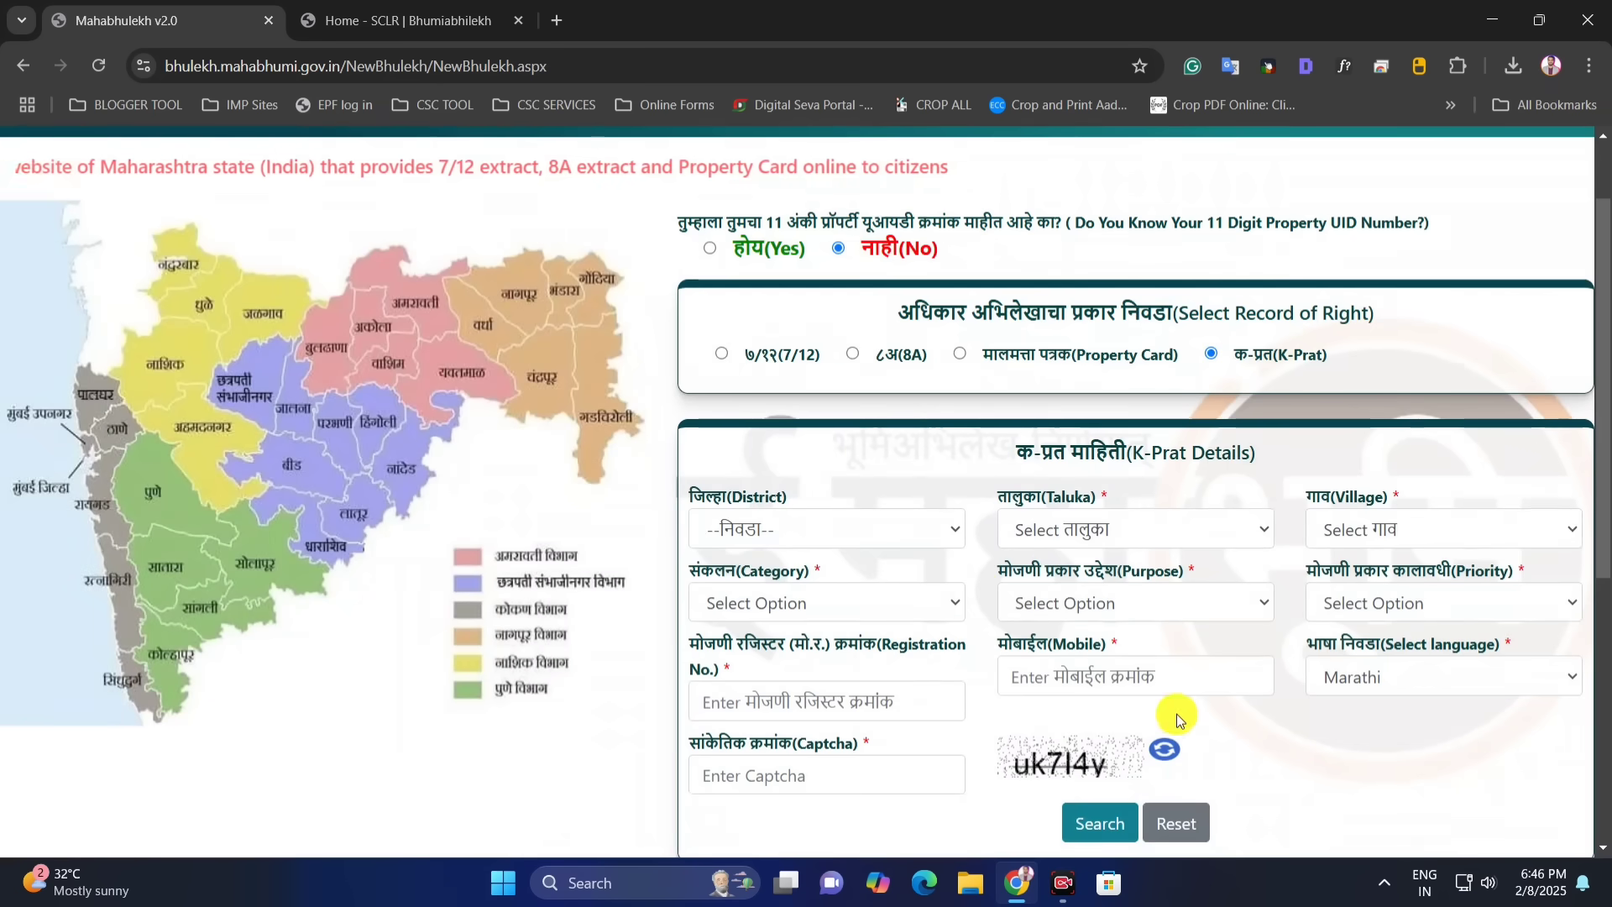
# Choose the 7/12 record and set district छत्रपती संभाजीनगर, taluka गंगापुर and village अब्दुलपुर.
pyautogui.click(721, 352)
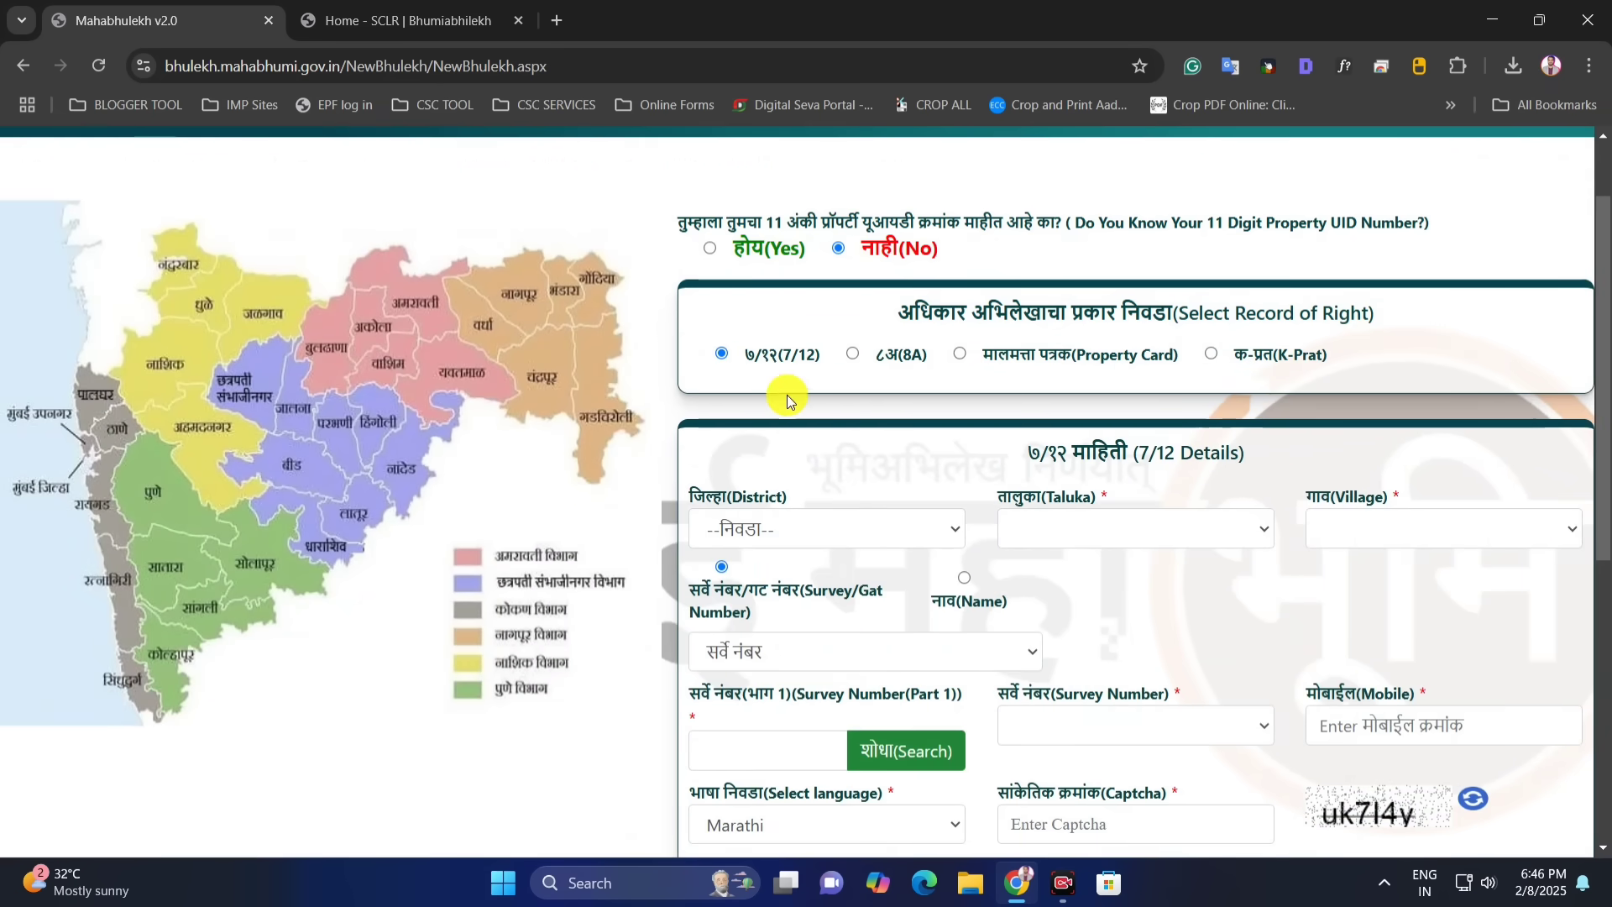
pyautogui.scroll(-1, 899, 450)
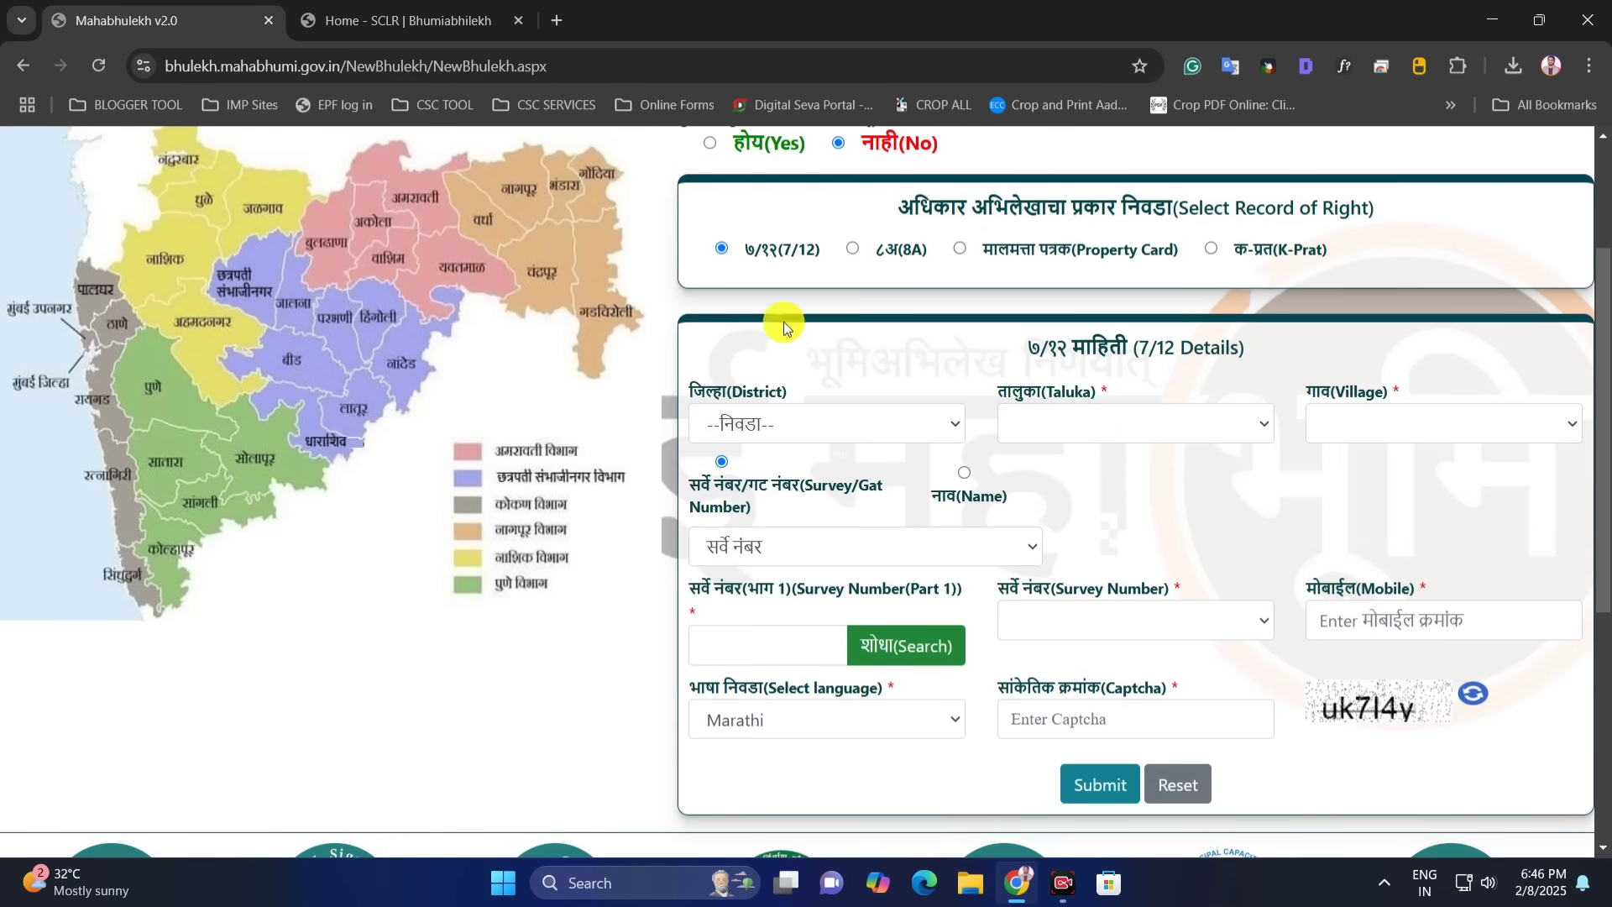
pyautogui.click(921, 423)
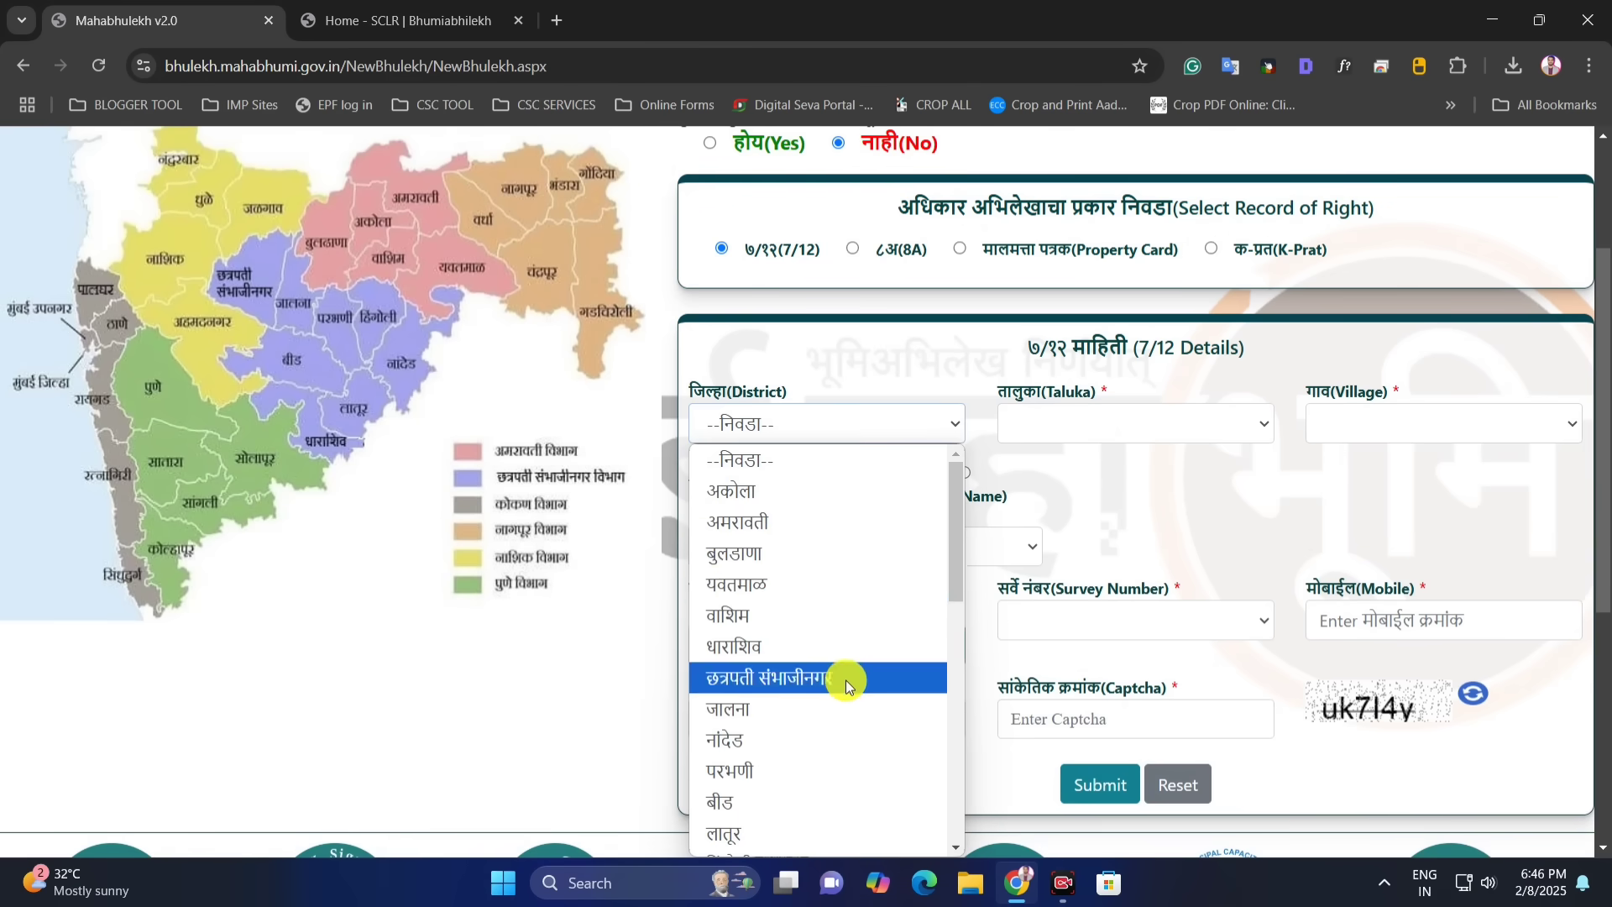
pyautogui.click(845, 679)
pyautogui.click(1050, 422)
pyautogui.click(1130, 557)
pyautogui.click(1426, 426)
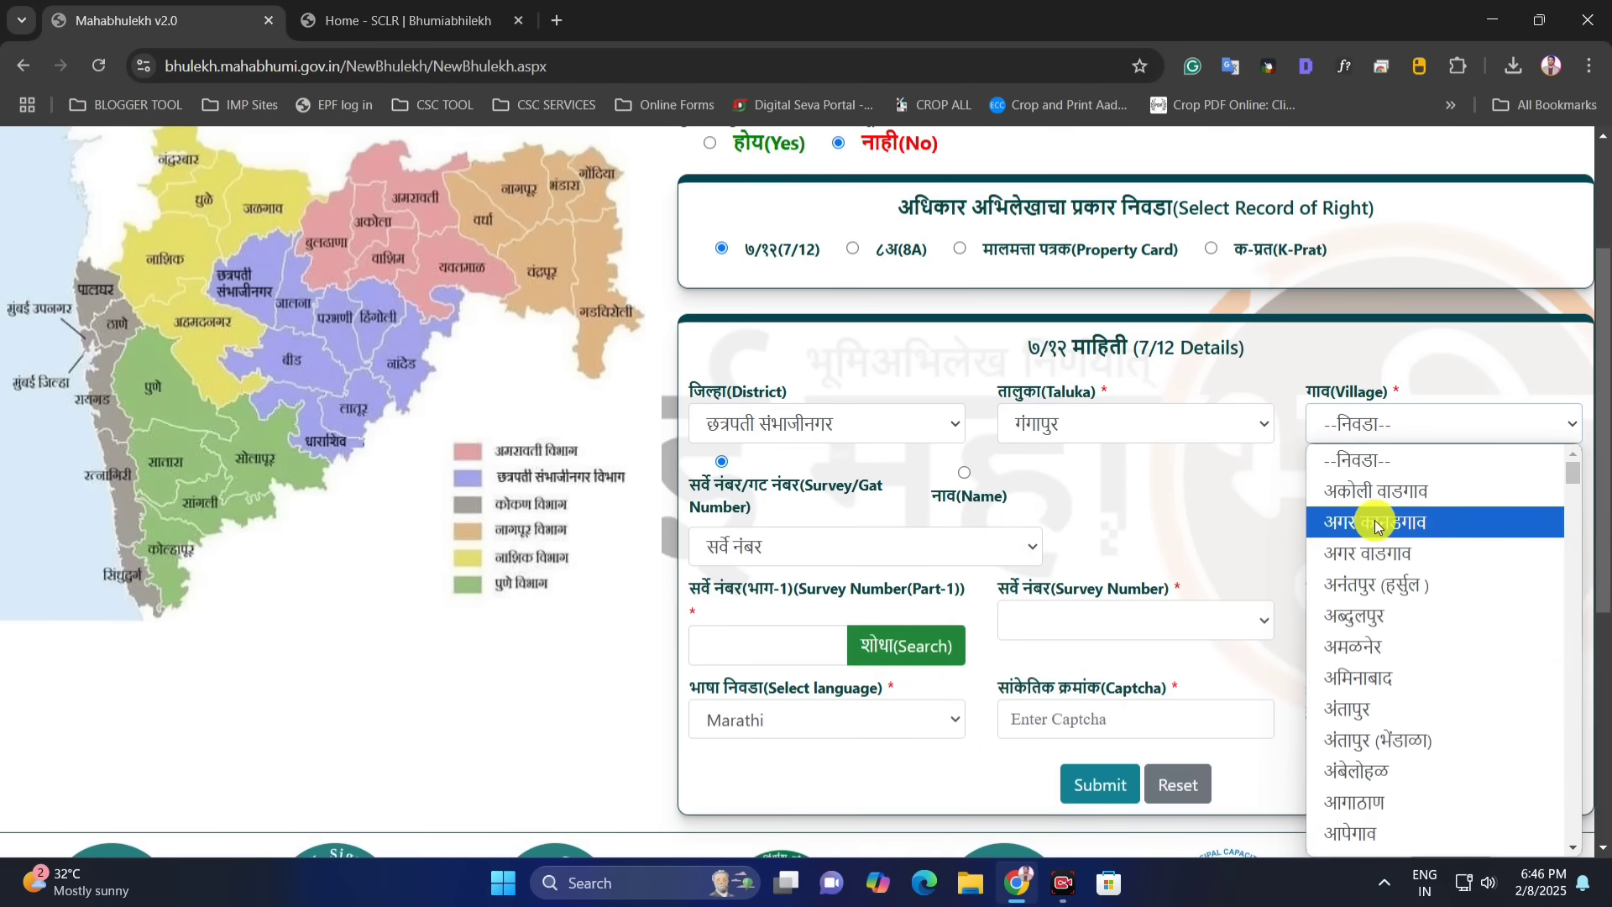
pyautogui.click(1378, 522)
# Select सर्वे नंबर as the survey/gat number search type for the 7/12 record.
pyautogui.click(924, 546)
pyautogui.click(1056, 525)
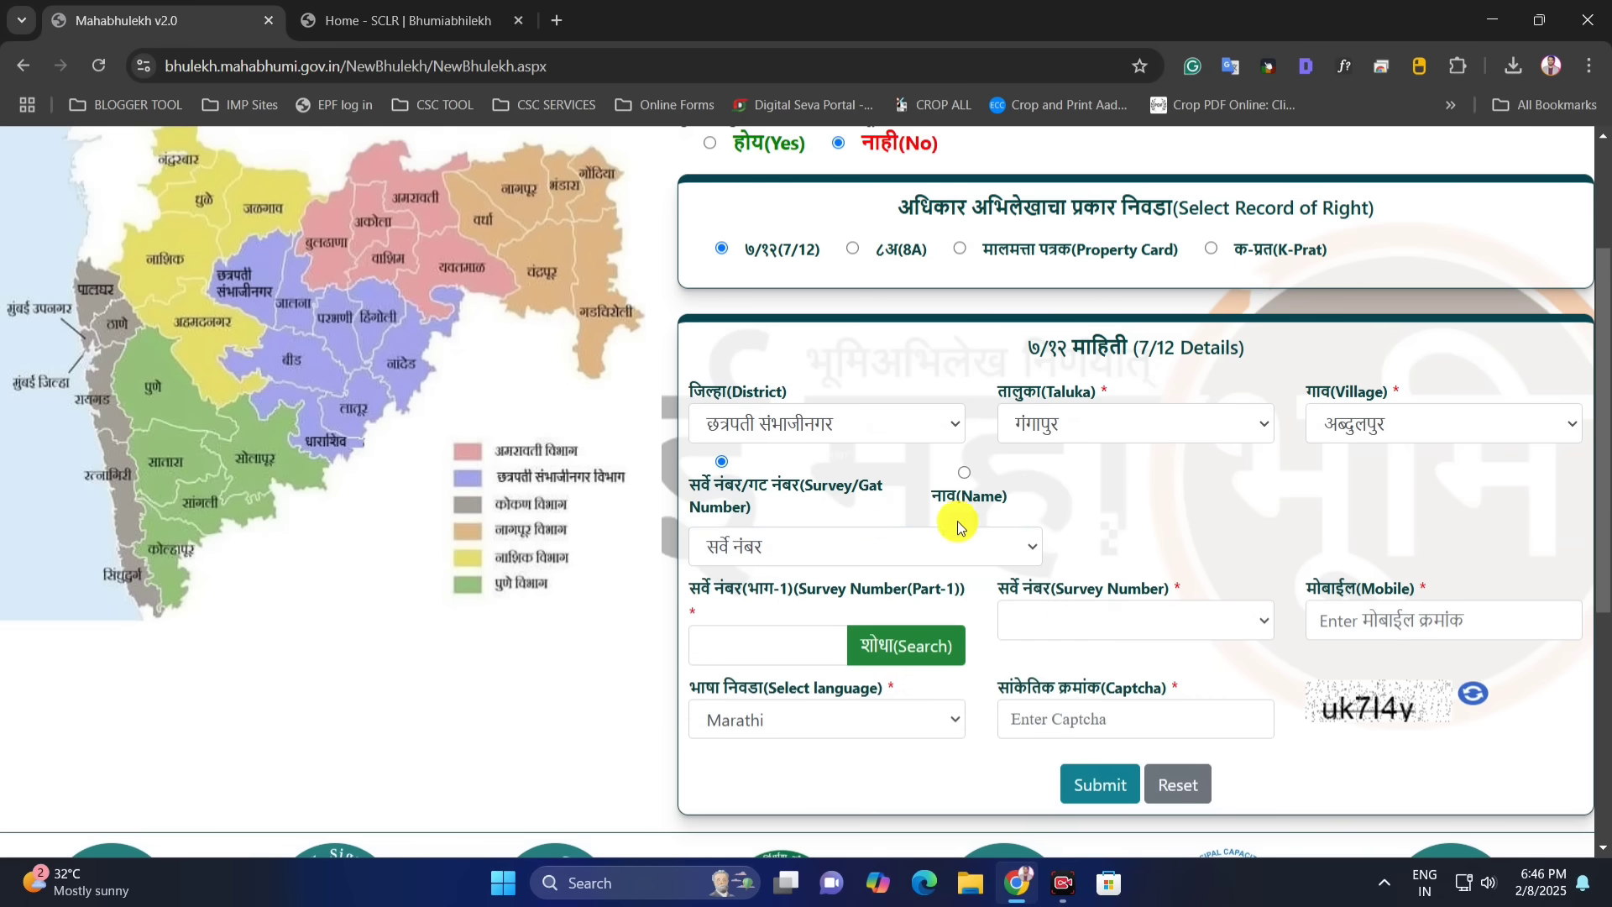
pyautogui.click(858, 547)
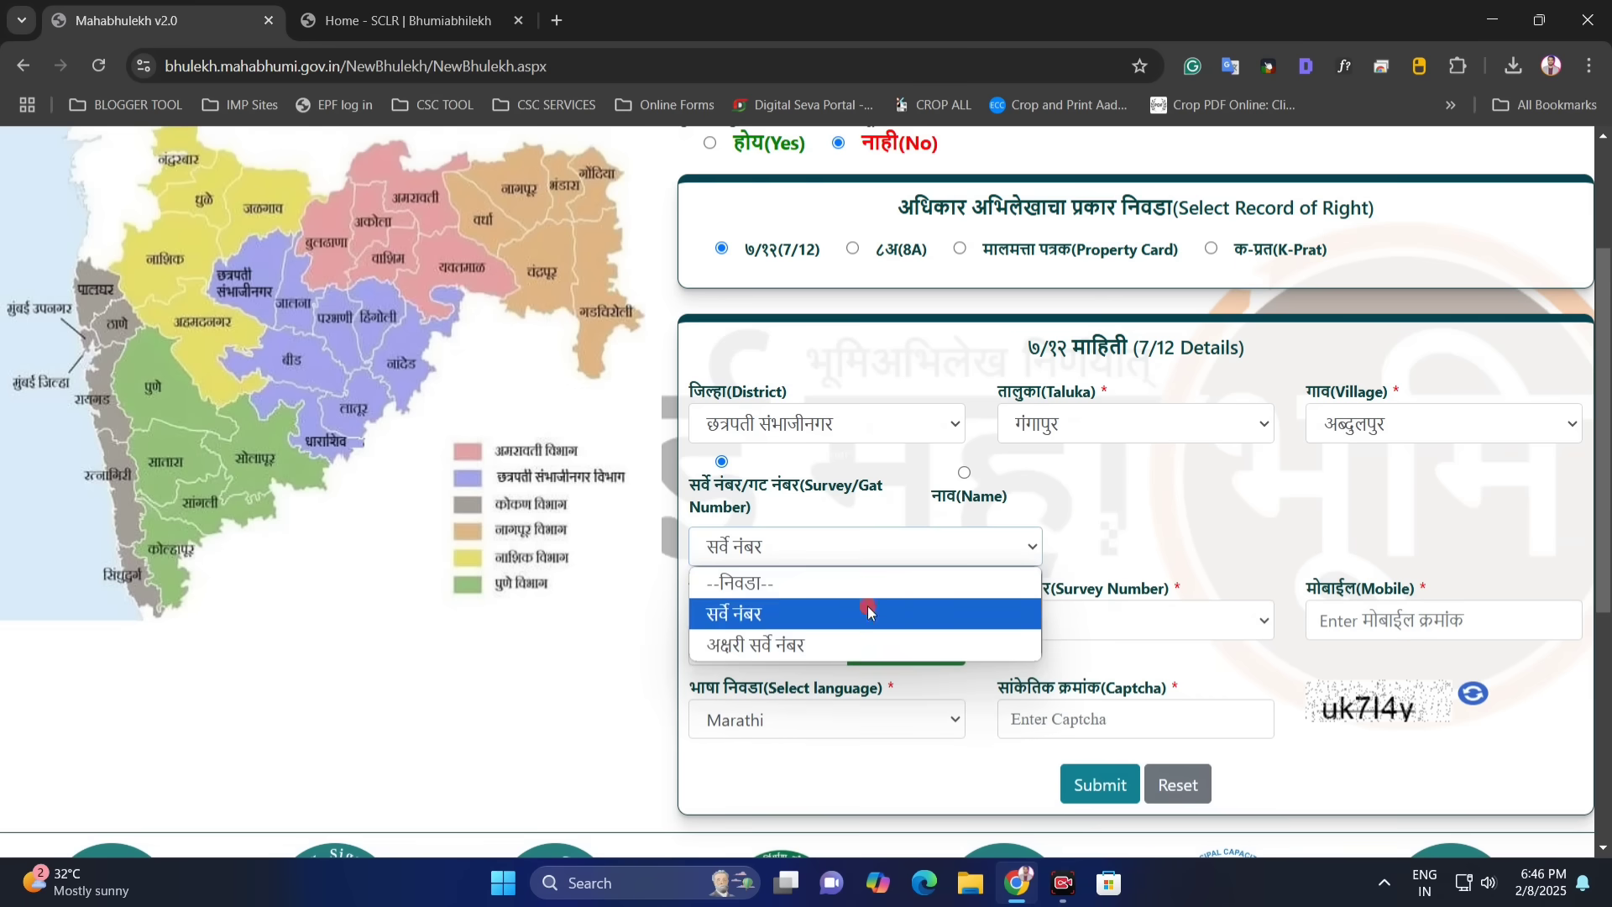
pyautogui.click(868, 610)
# Try to search for survey number 215 in the selected village.
pyautogui.click(779, 640)
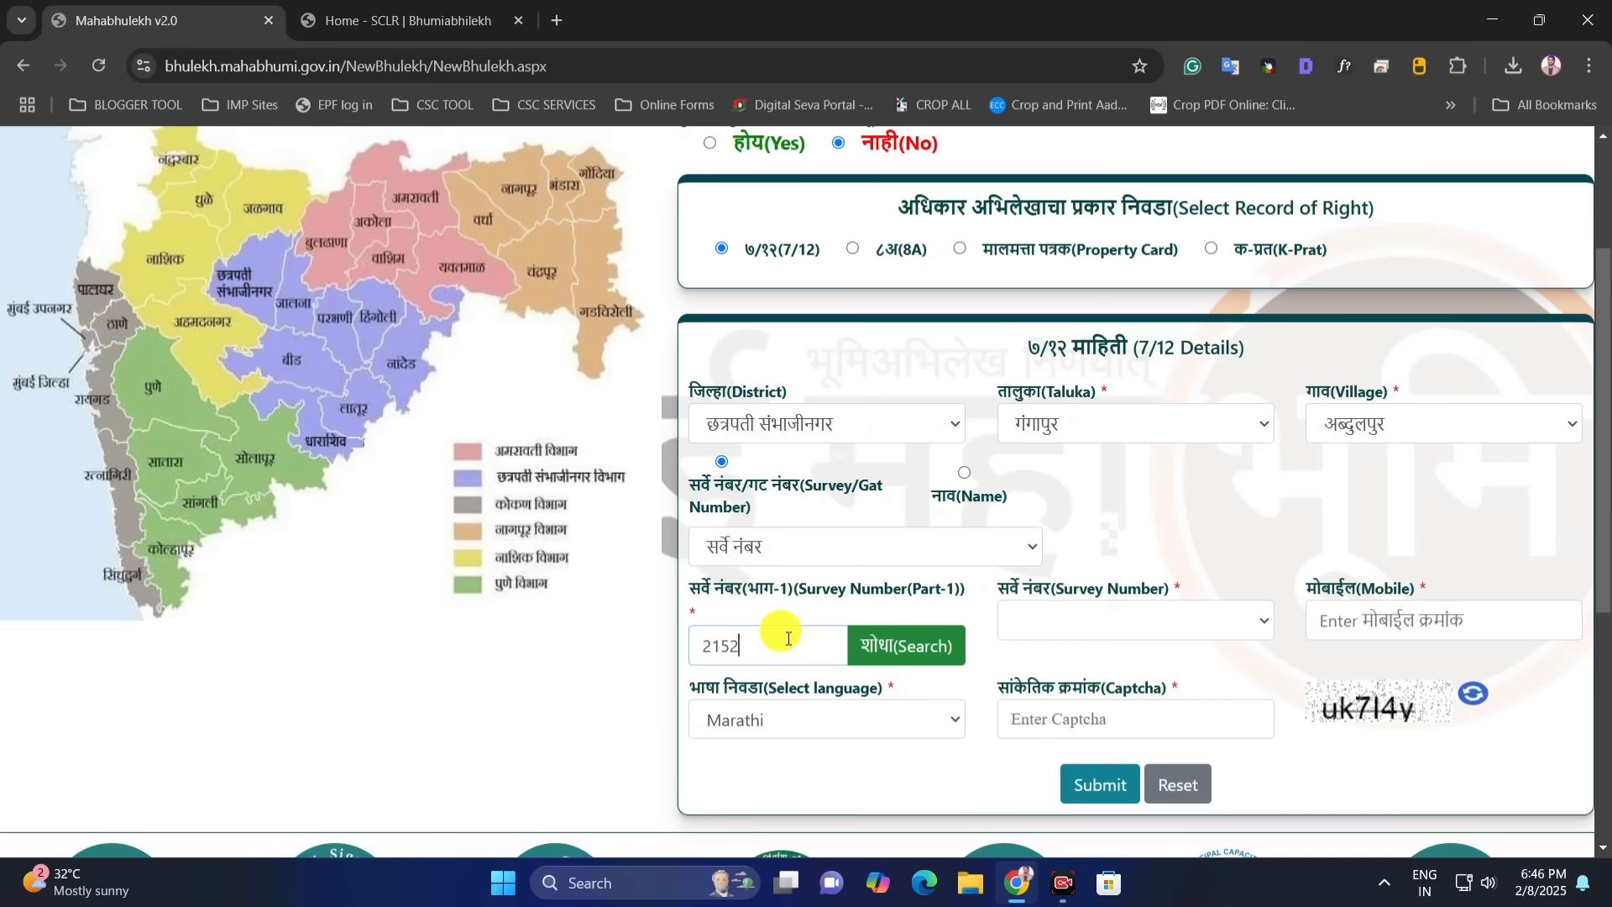
pyautogui.write('21521')
pyautogui.press('BackSpace')
pyautogui.press('BackSpace')
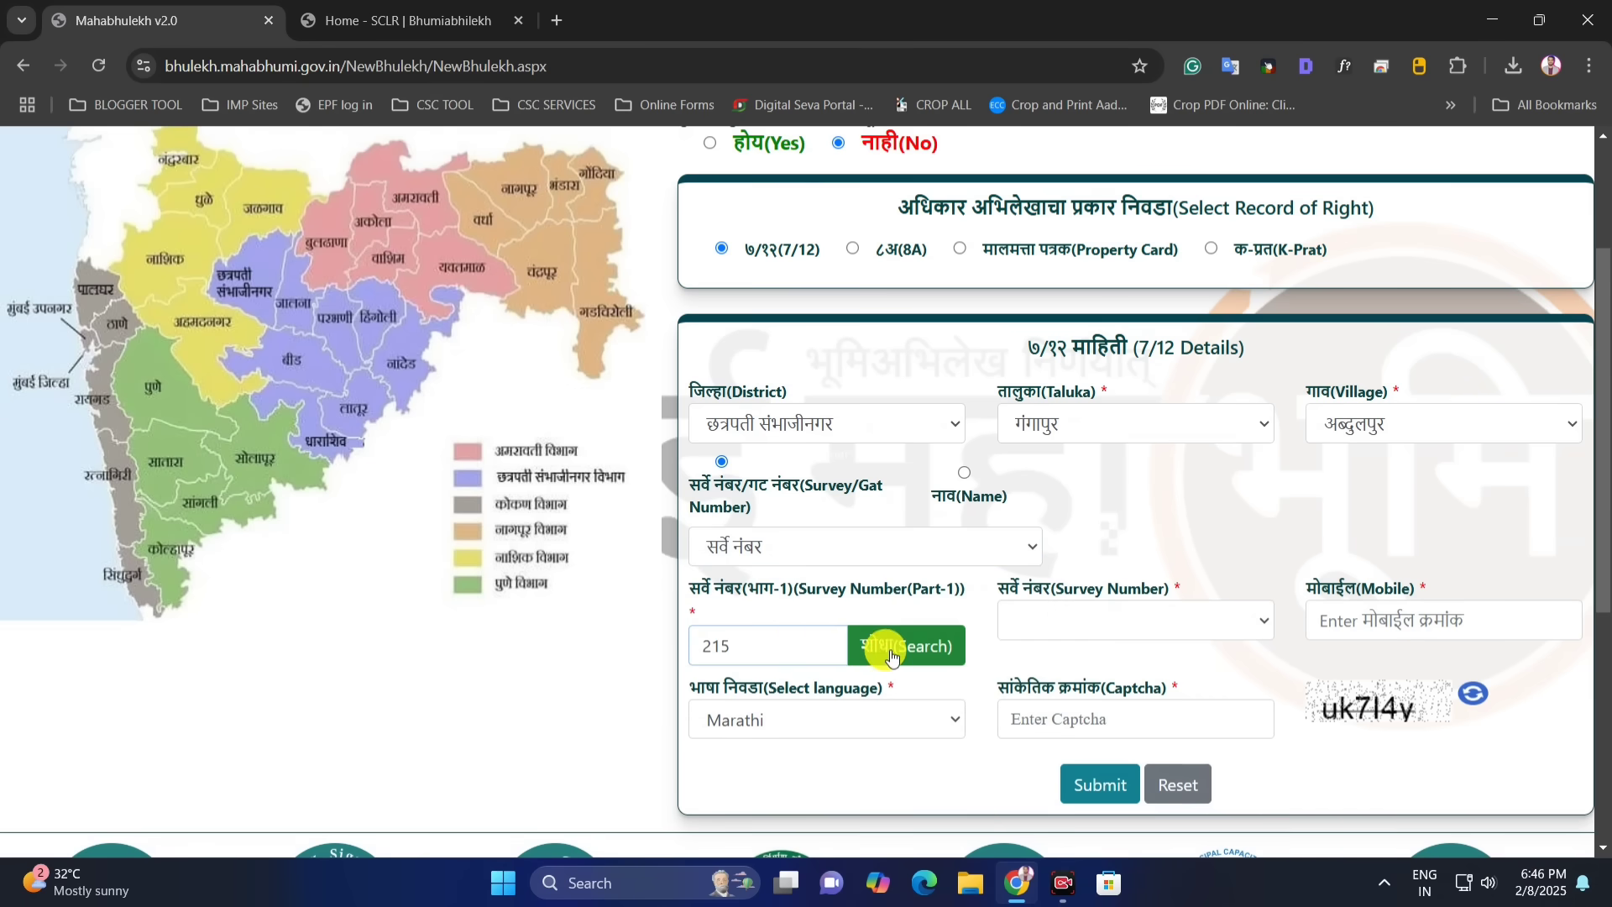
pyautogui.click(898, 646)
pyautogui.click(979, 184)
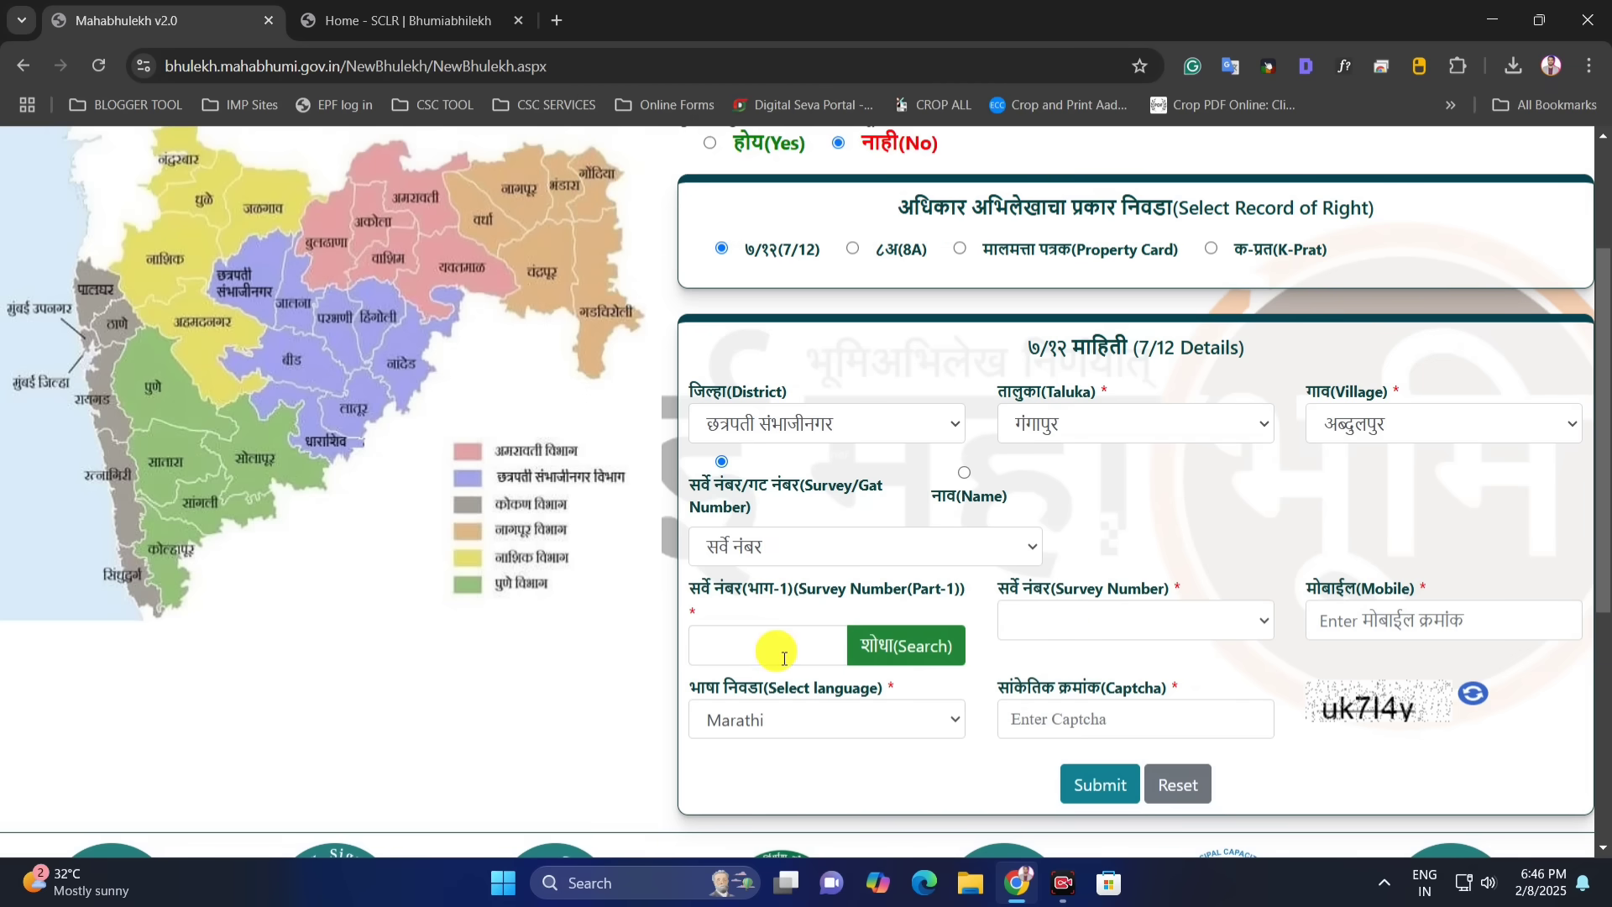
# Search for survey number 12 and select 12 as the full survey number.
pyautogui.write('12')
pyautogui.click(903, 646)
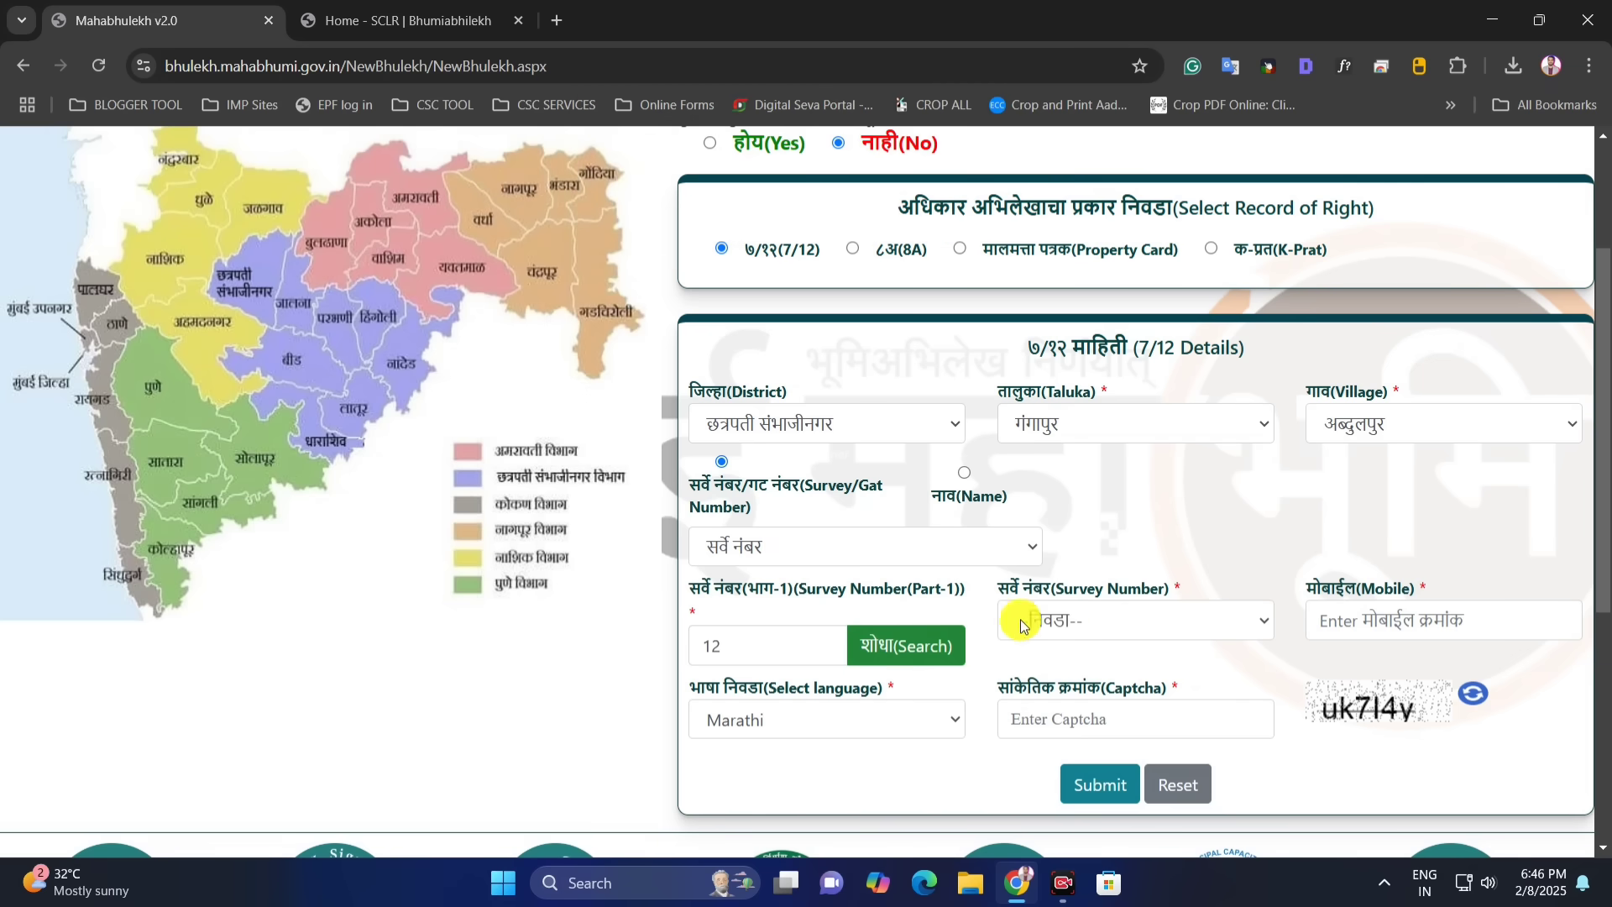
pyautogui.click(1079, 617)
pyautogui.click(1049, 683)
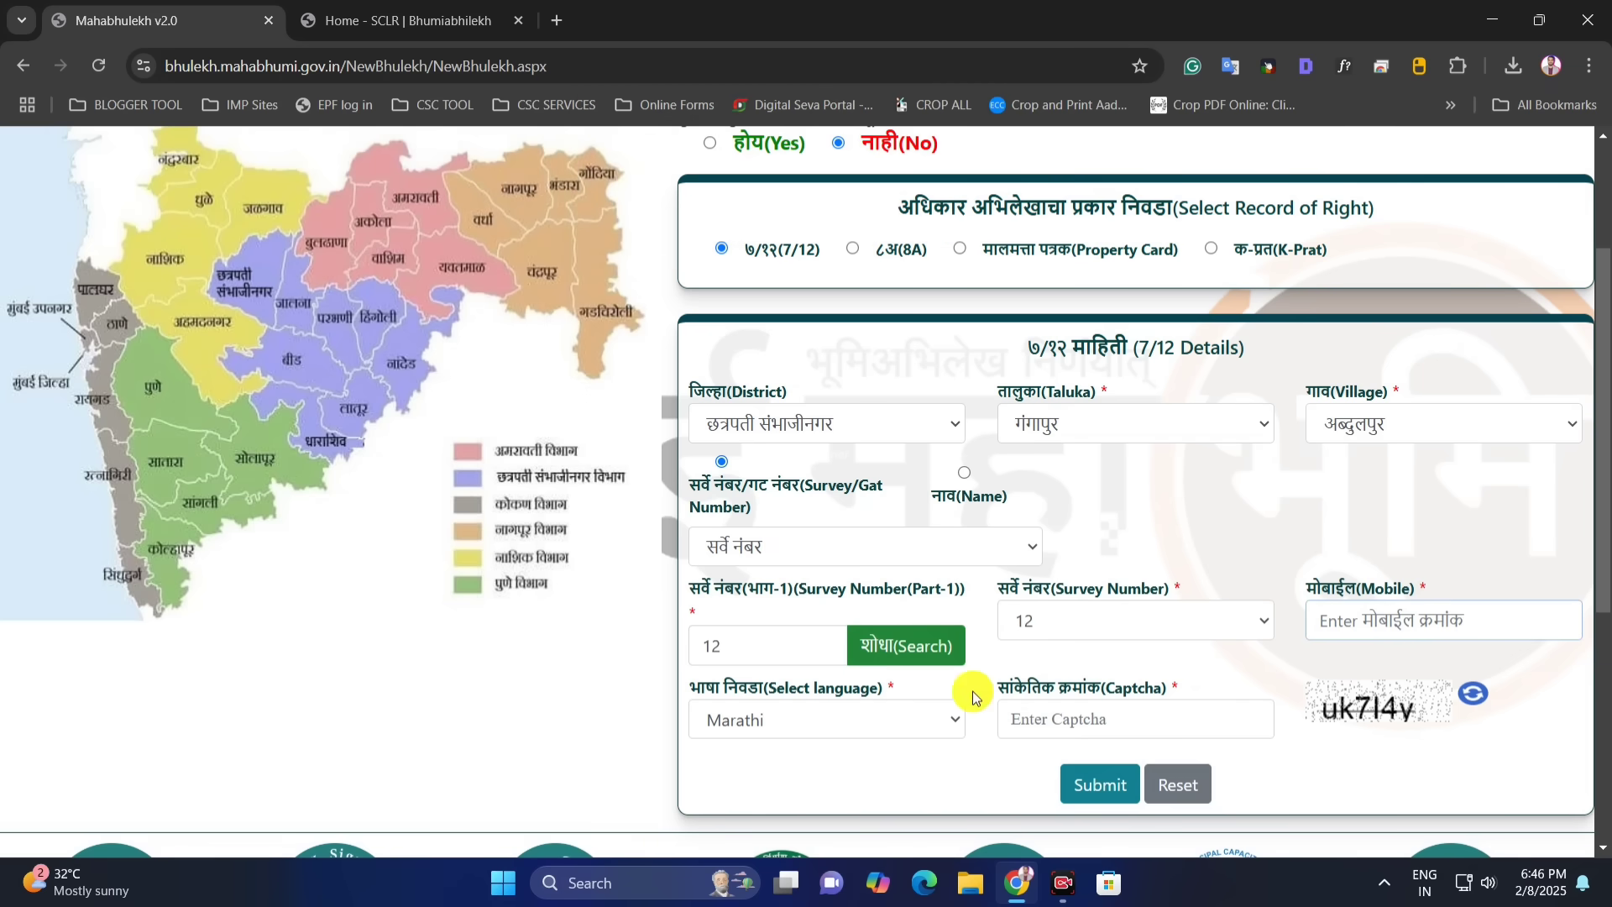
# Check the language choice, keep Marathi, and place the cursor in the captcha field.
pyautogui.click(771, 719)
pyautogui.click(1091, 713)
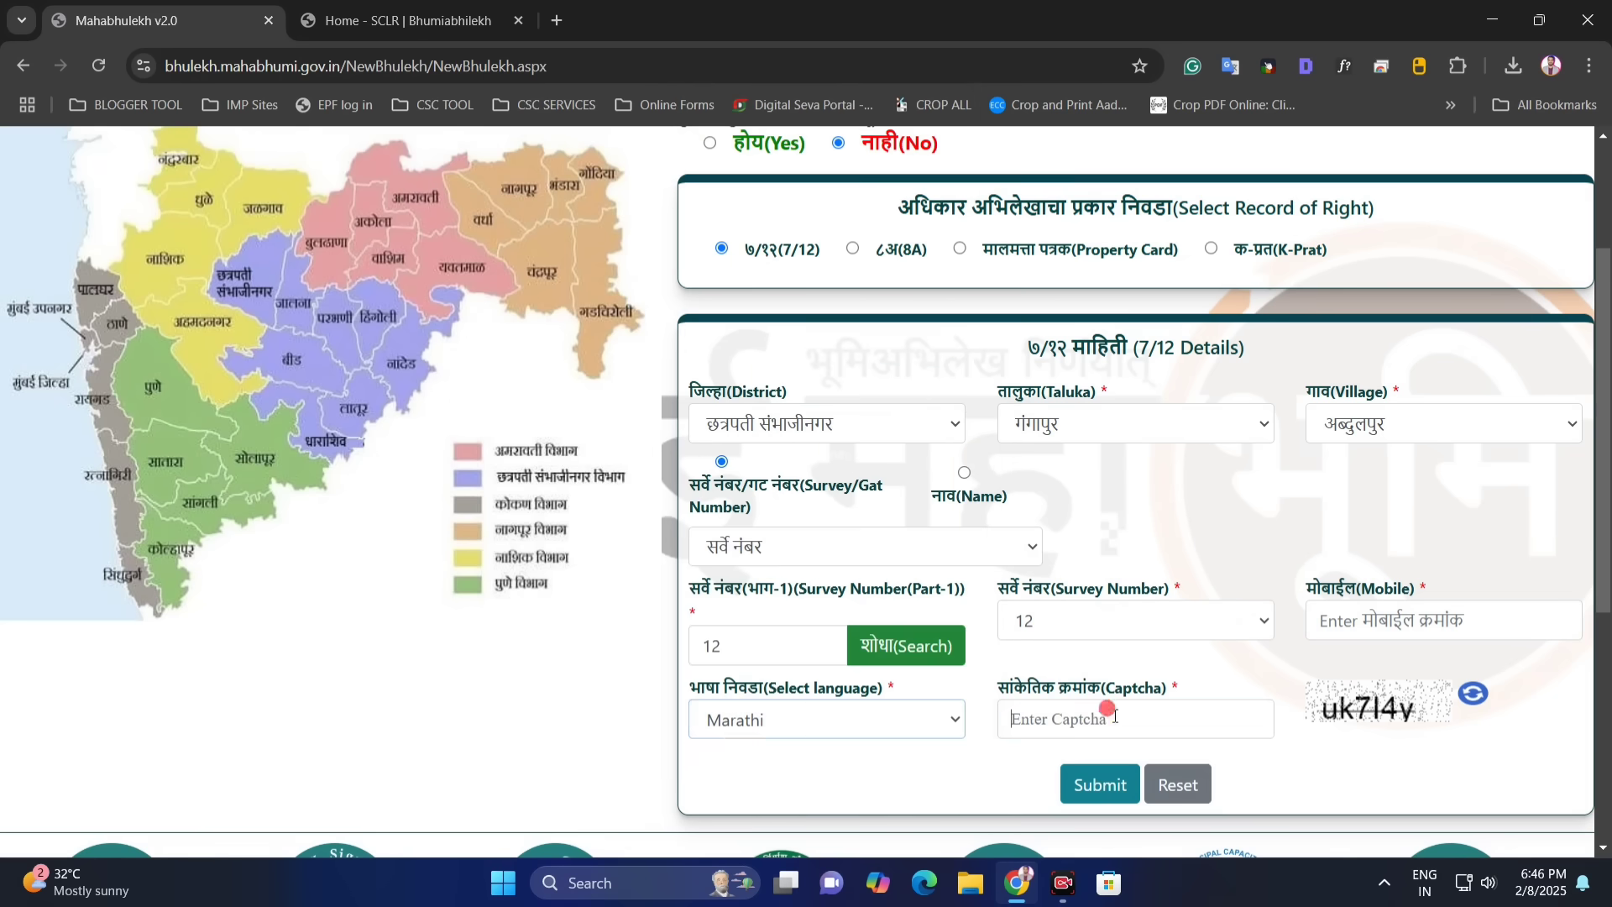
pyautogui.click(1121, 719)
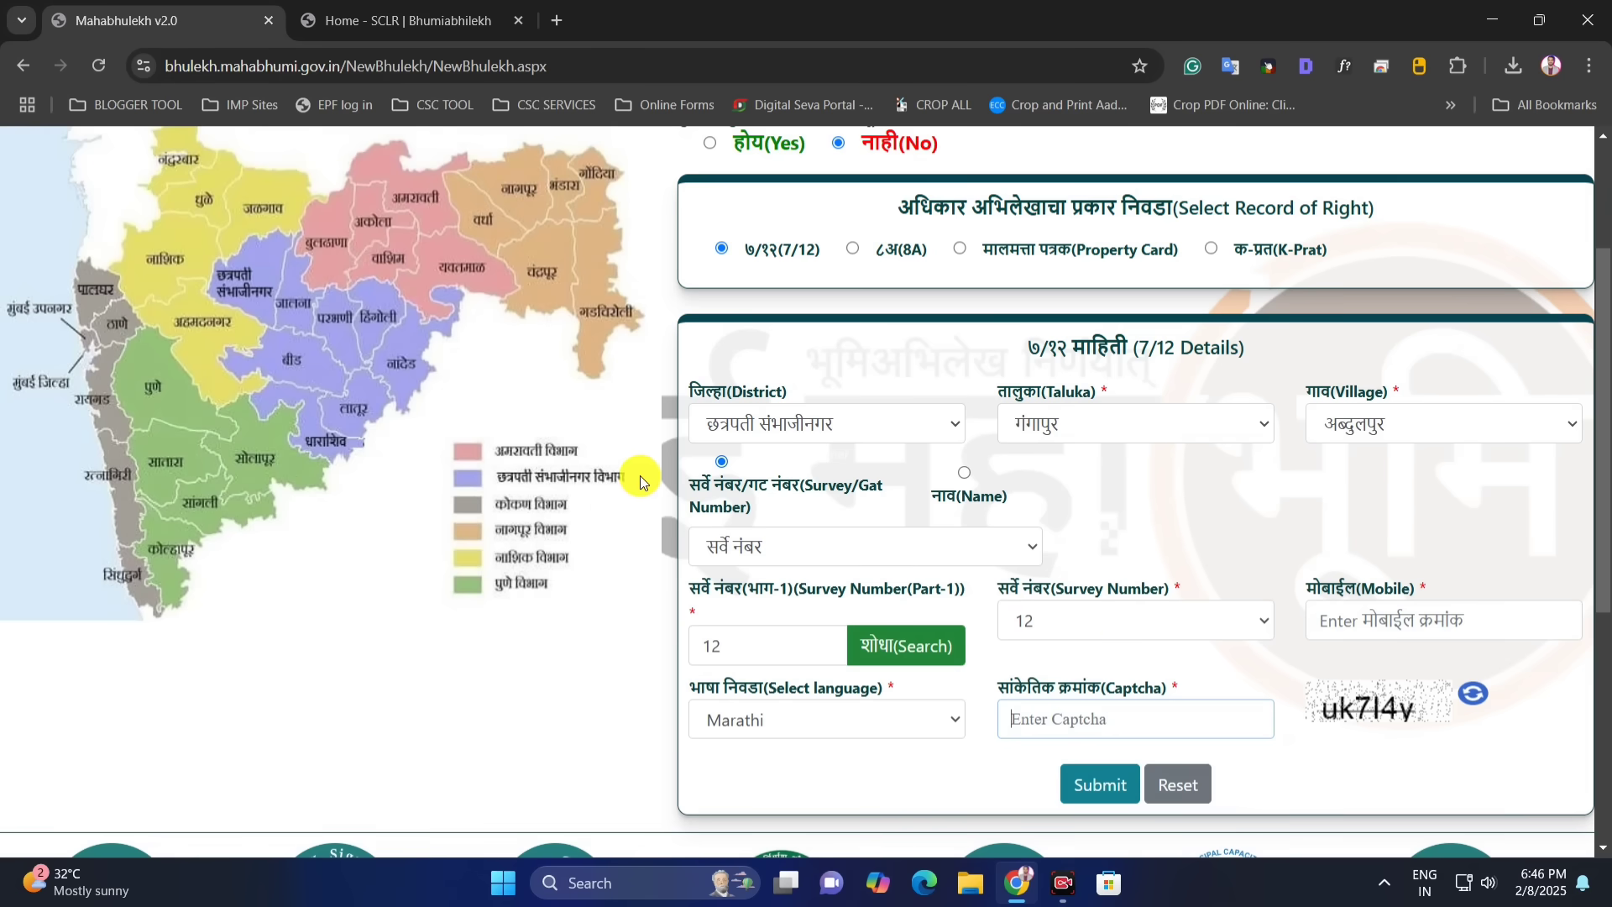
# Switch to the Bhumiabhilekh home page, and open the ७/१२ उतारा डाउनलोड service to view its form.
pyautogui.scroll(3, 603, 510)
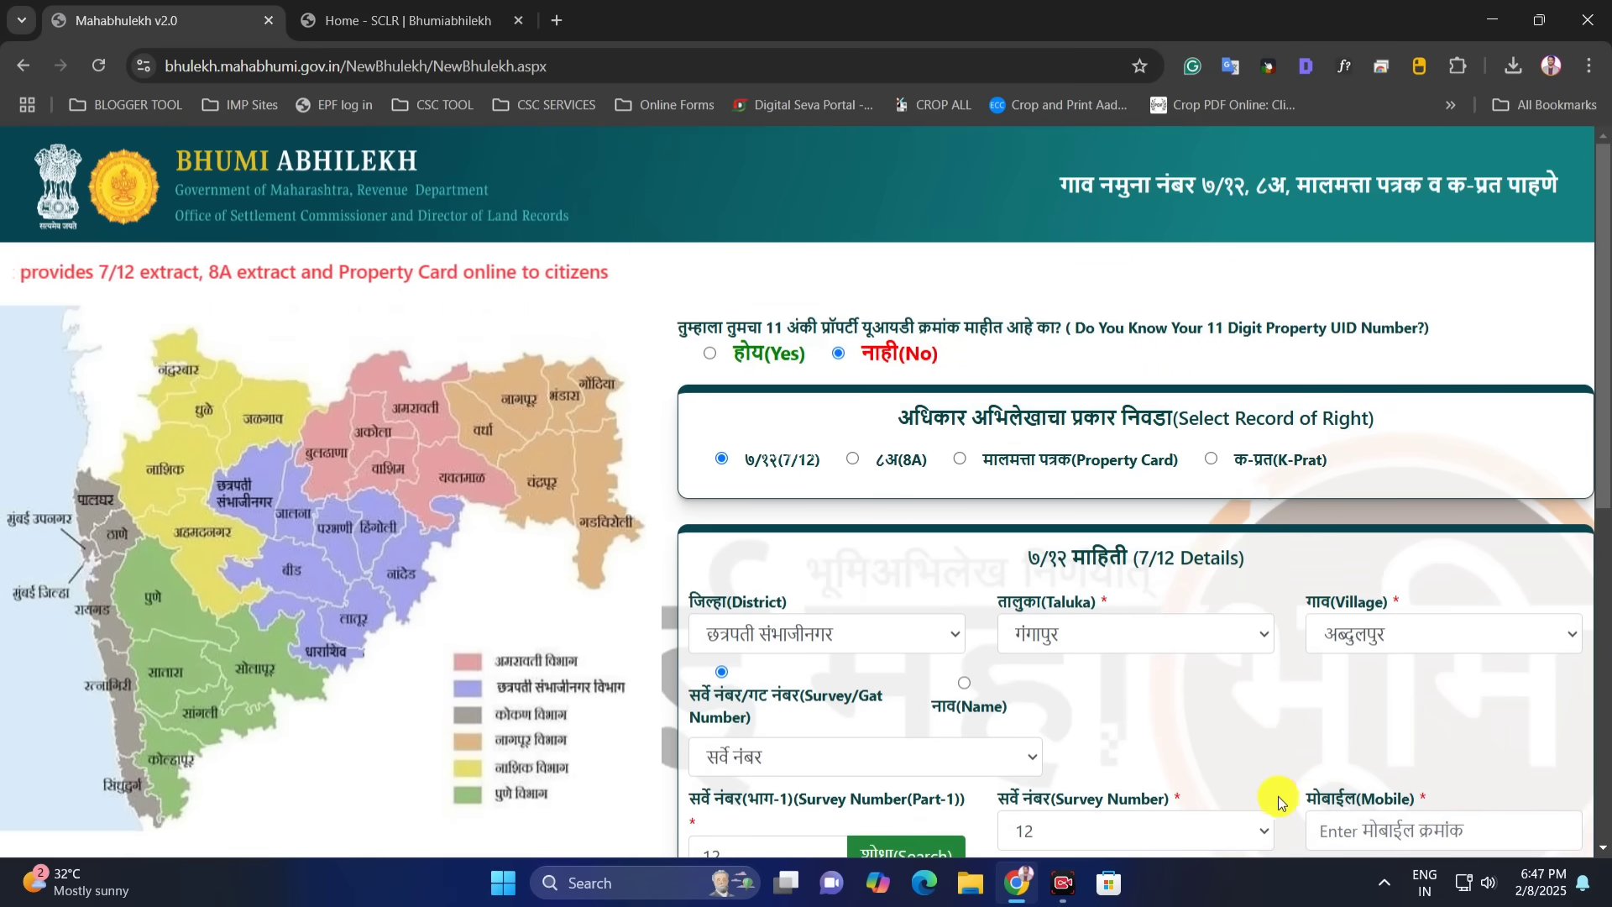
pyautogui.click(385, 27)
pyautogui.moveTo(544, 293)
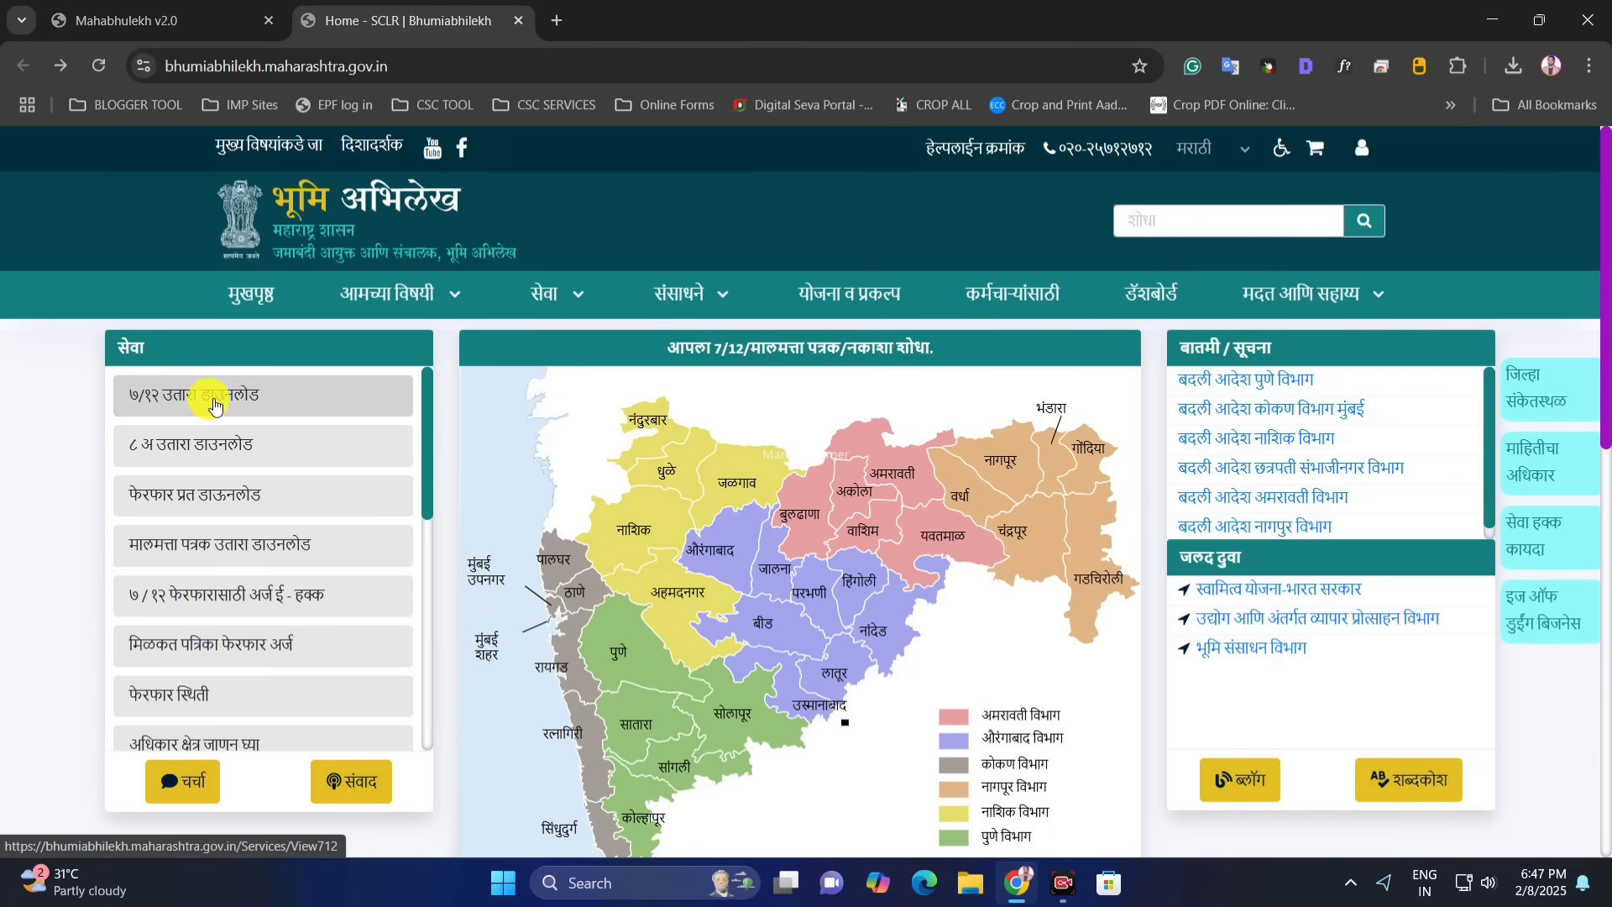
pyautogui.tripleClick(218, 66)
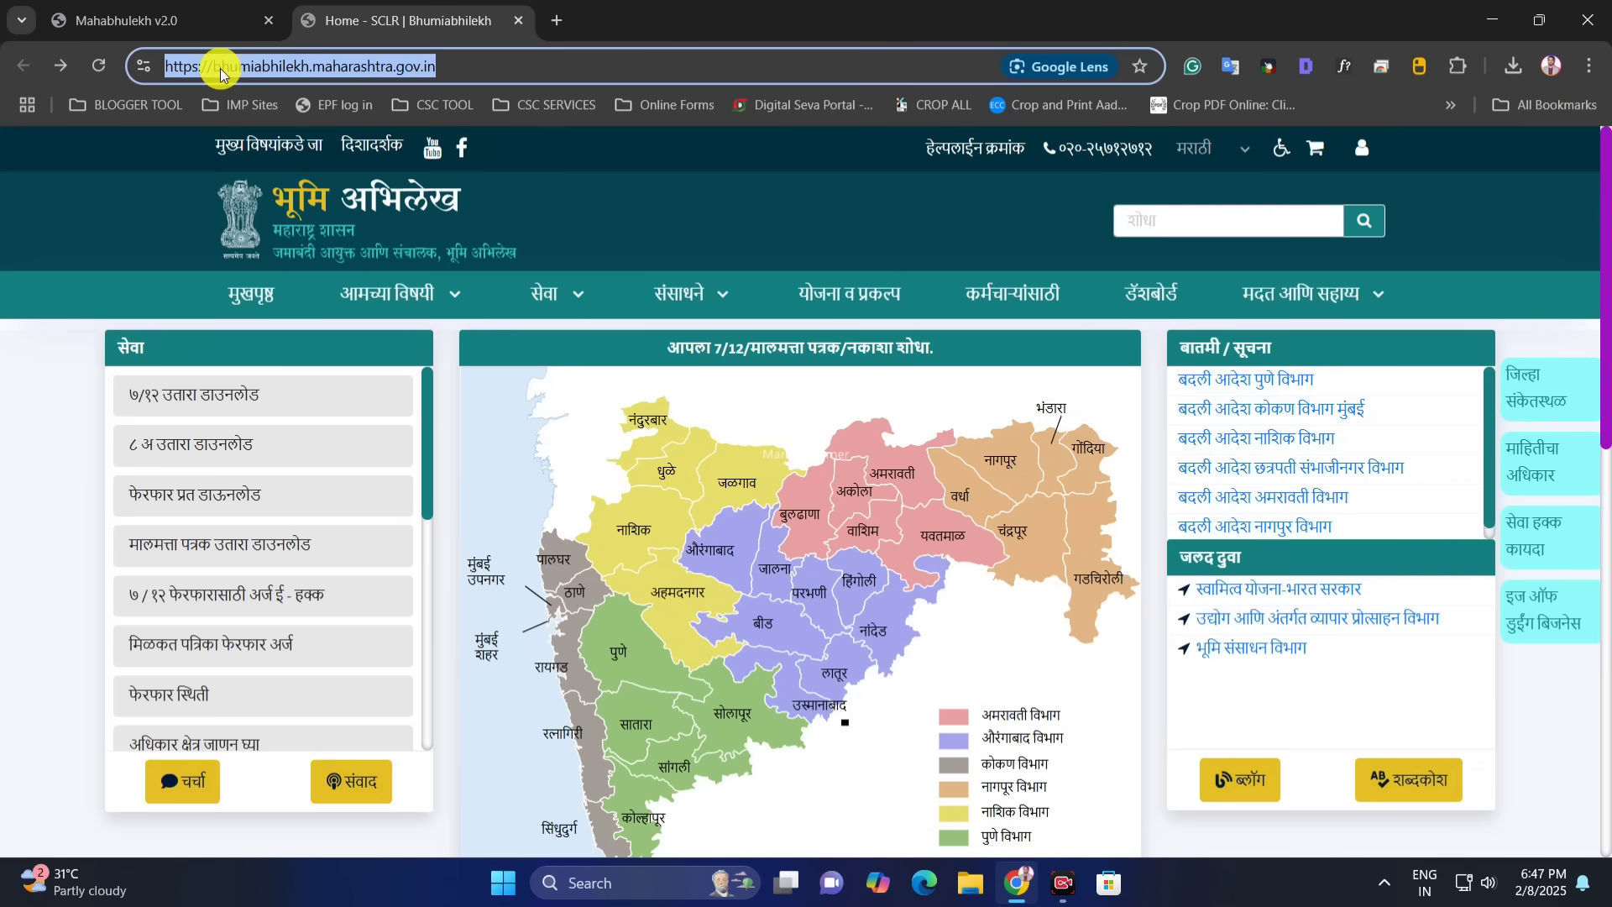
pyautogui.click(75, 371)
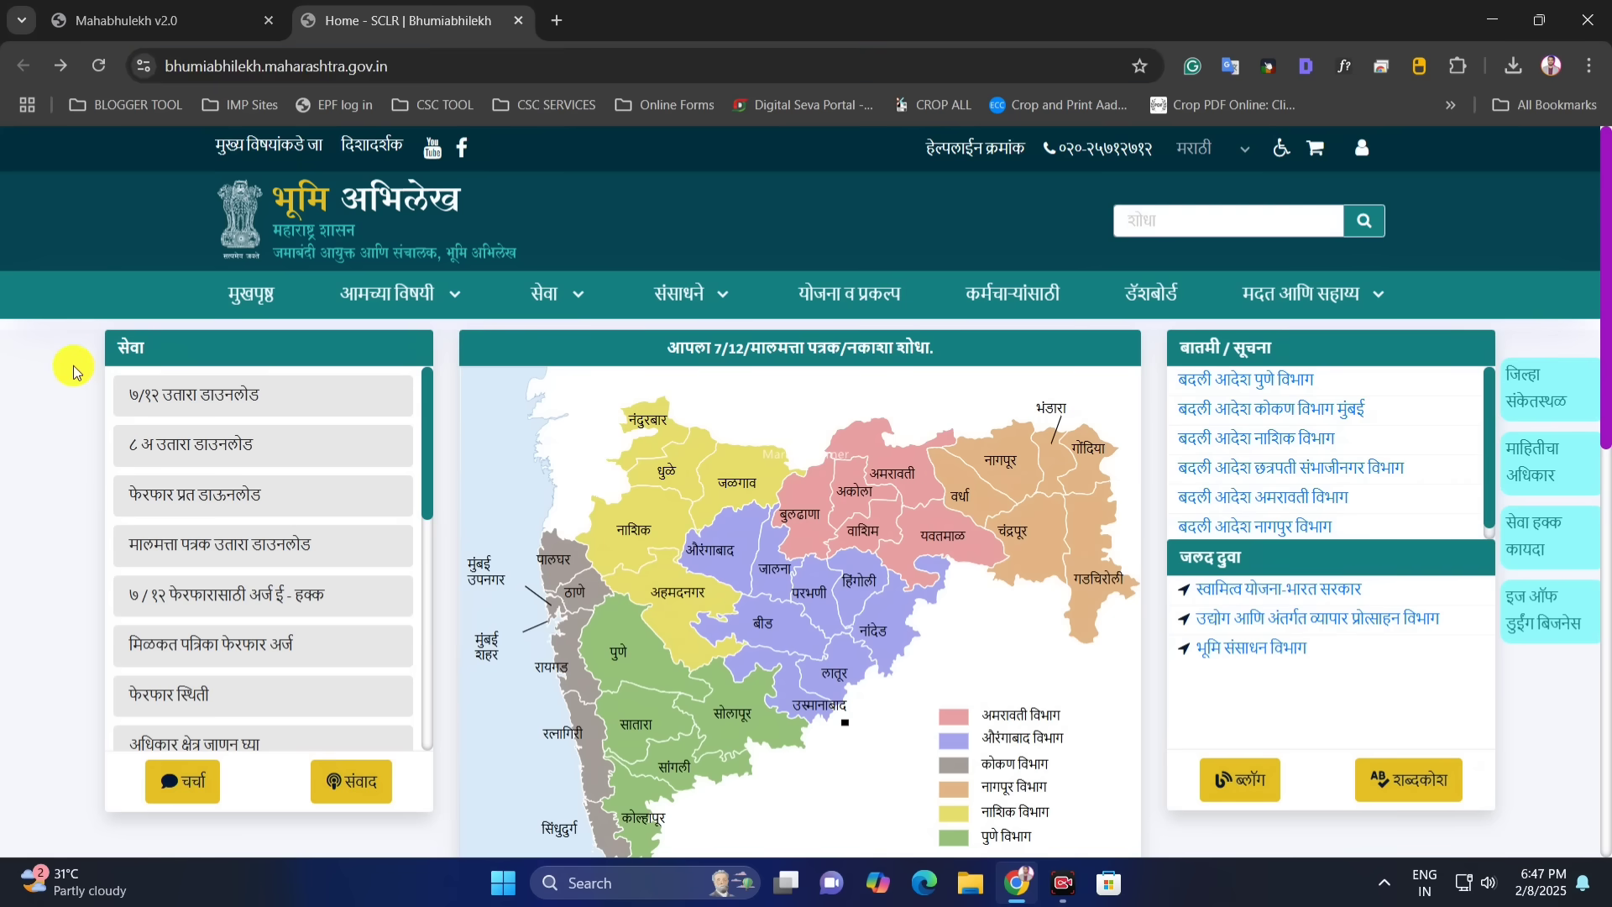
pyautogui.click(226, 398)
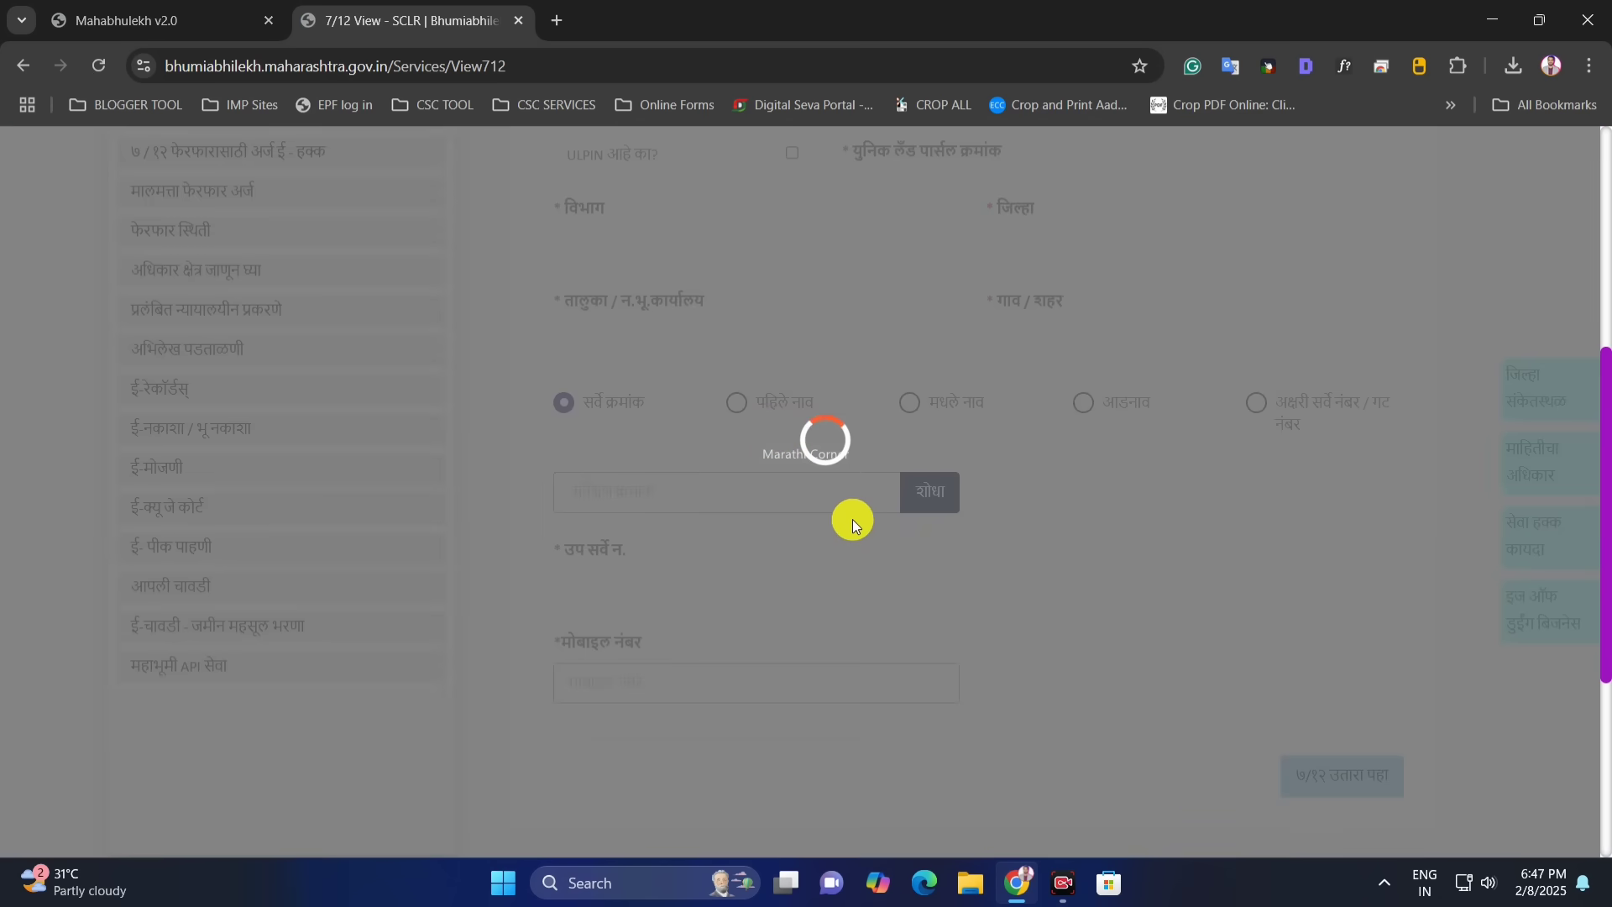
pyautogui.scroll(2, 647, 456)
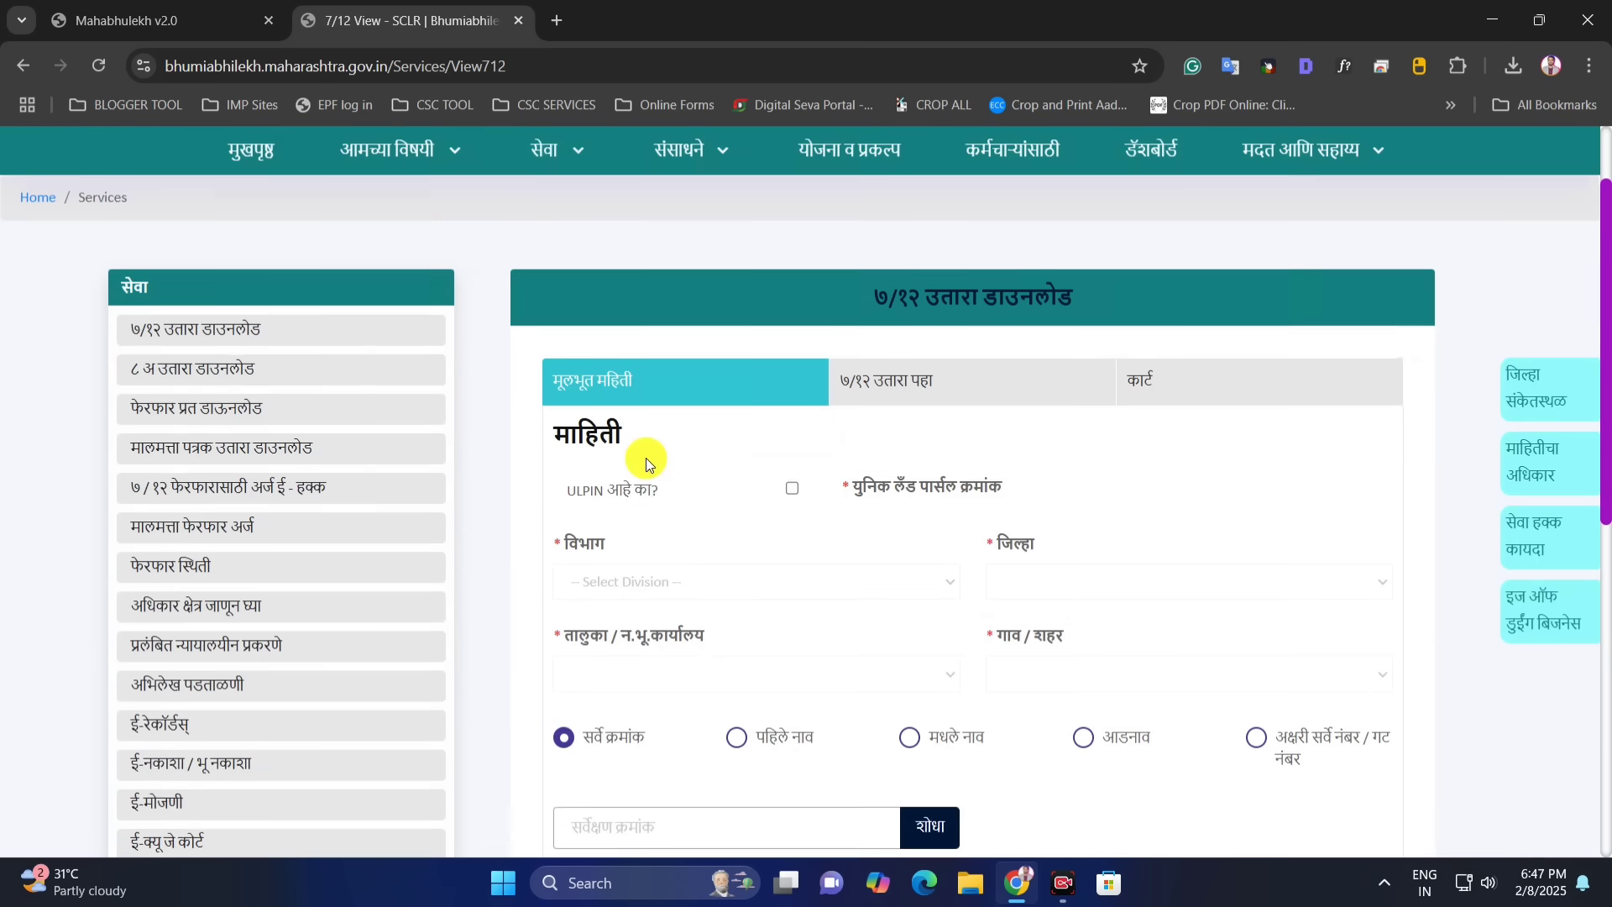
# Review the ८ अ उतारा डाउनलोड service form and open the फेरफार प्रत डाऊनलोड service.
pyautogui.click(215, 465)
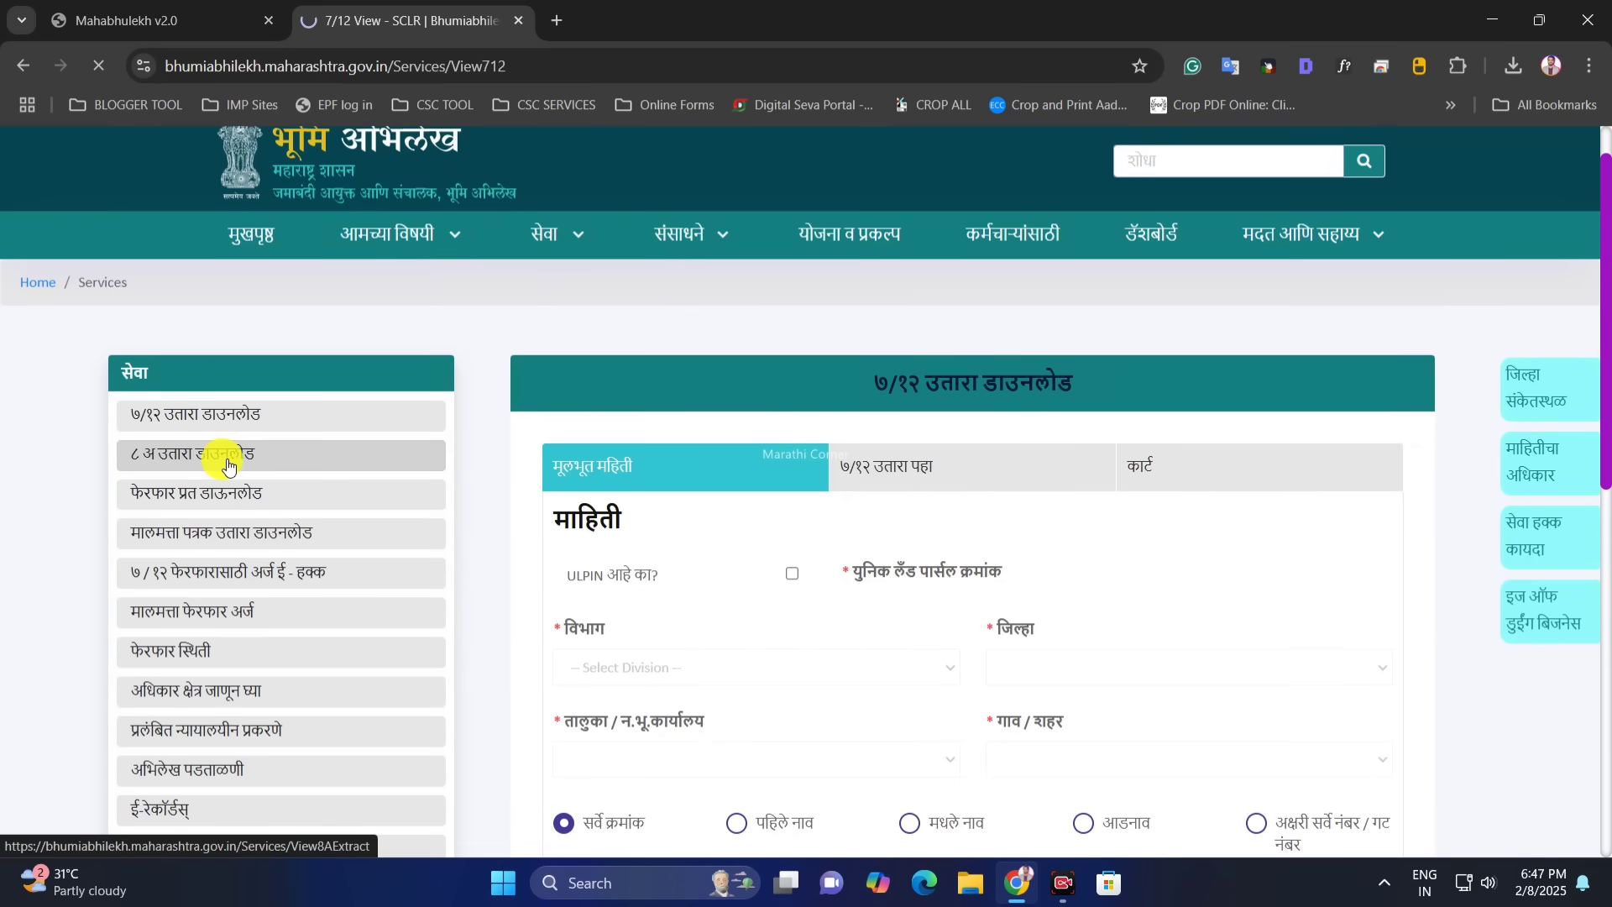
pyautogui.scroll(-2, 717, 466)
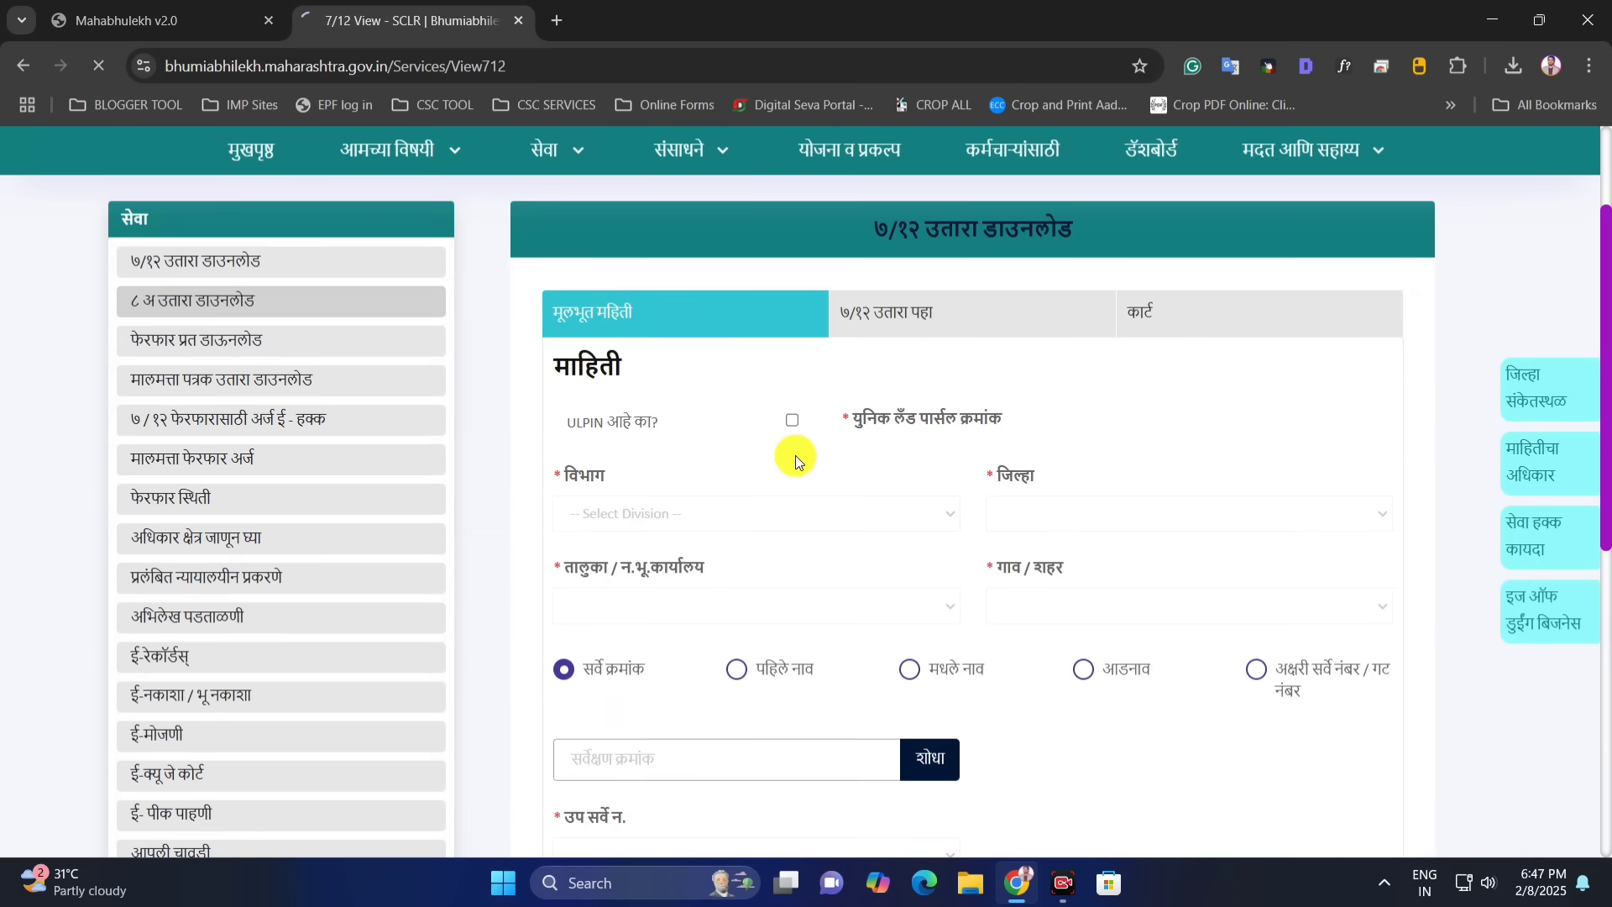
pyautogui.scroll(-4, 884, 502)
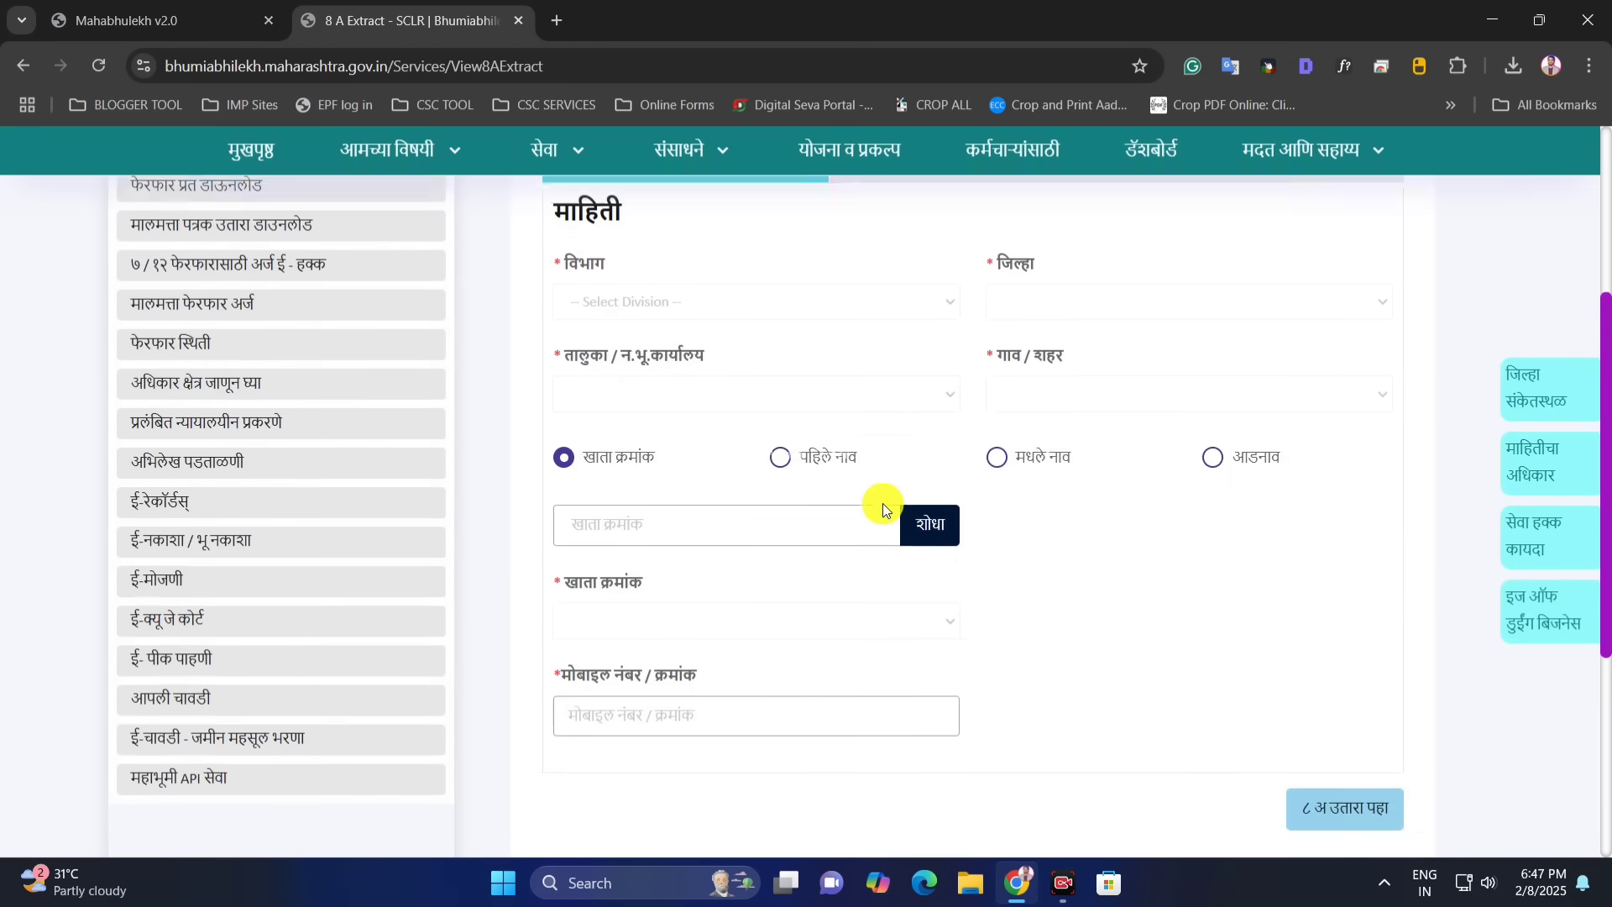
pyautogui.scroll(3, 884, 502)
pyautogui.moveTo(898, 309); pyautogui.dragTo(1014, 310)
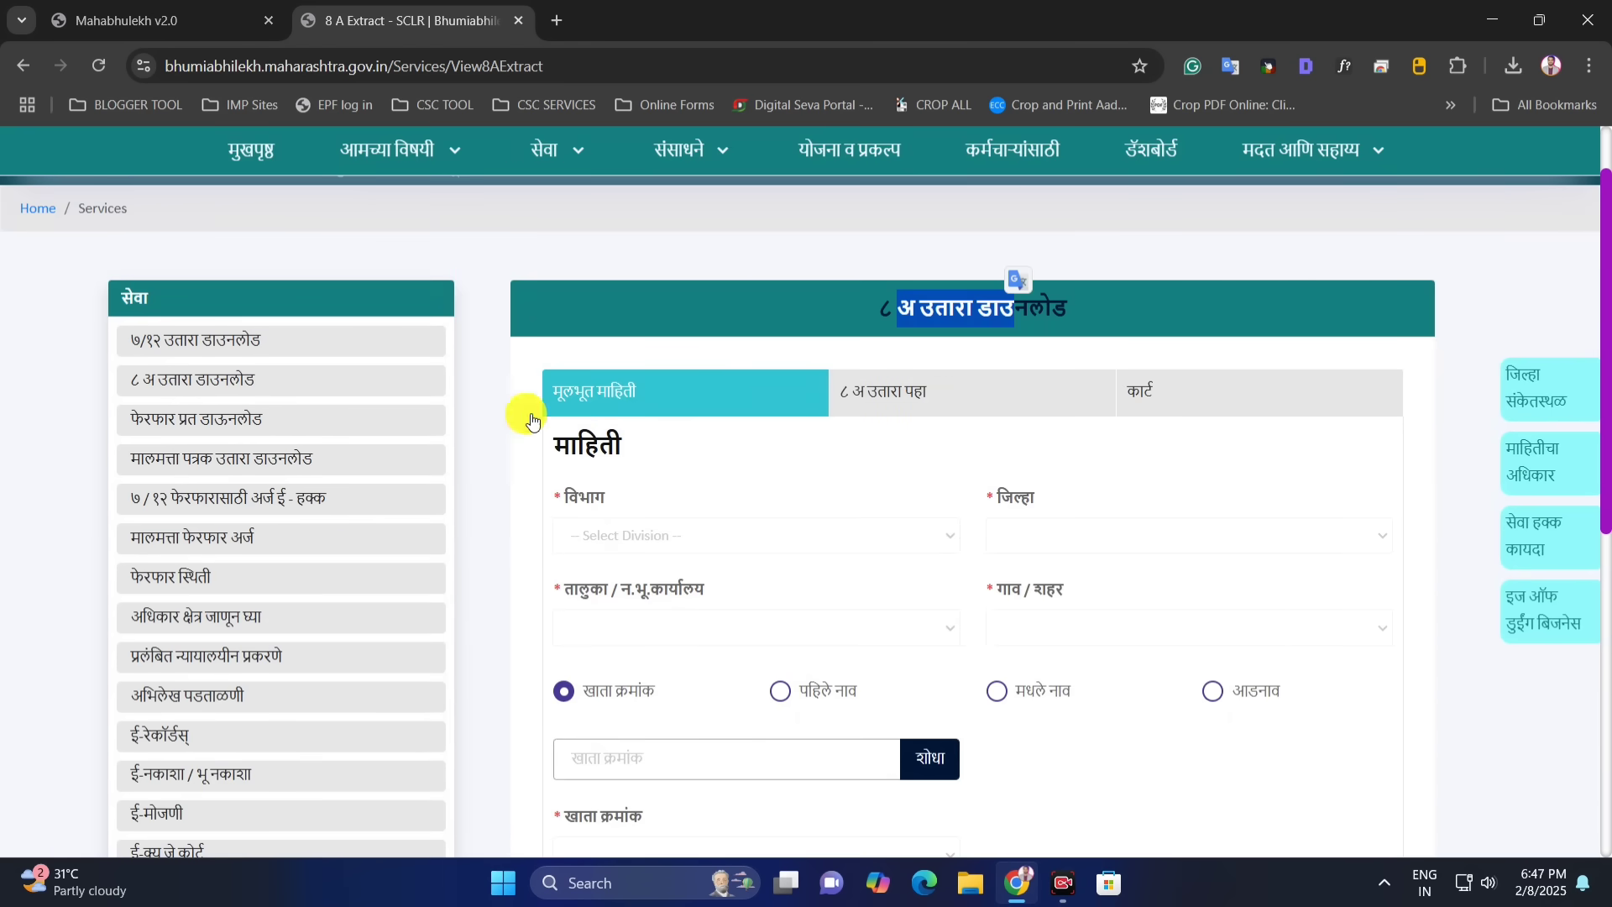
pyautogui.click(293, 421)
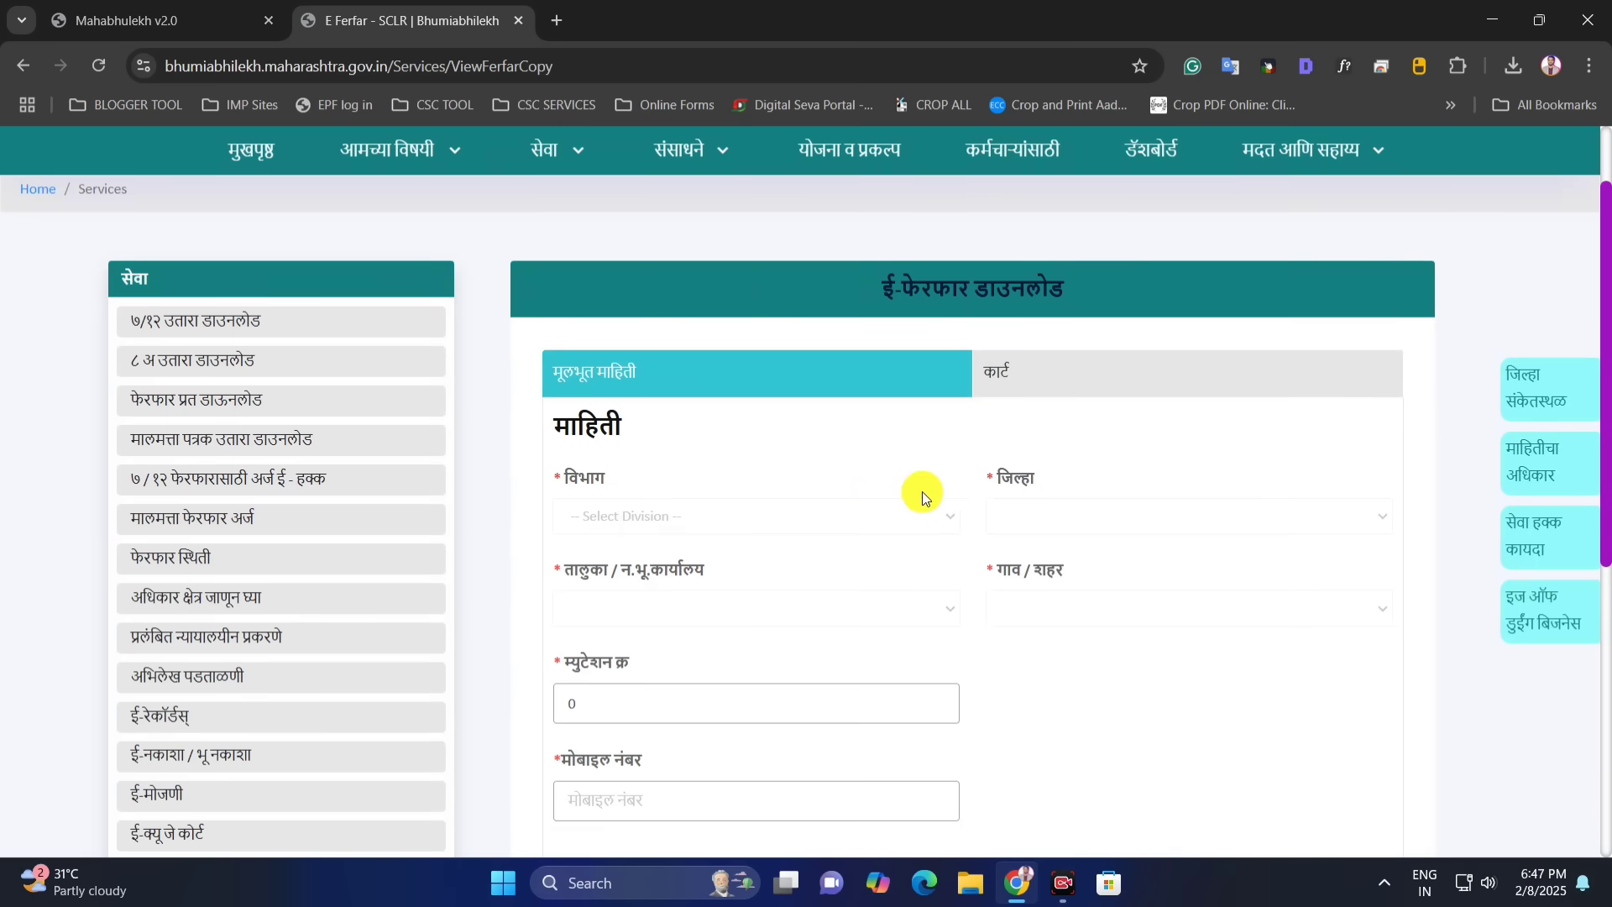
# Open the मालमत्ता पत्रक उतारा डाउनलोड service and review its property card form.
pyautogui.click(260, 444)
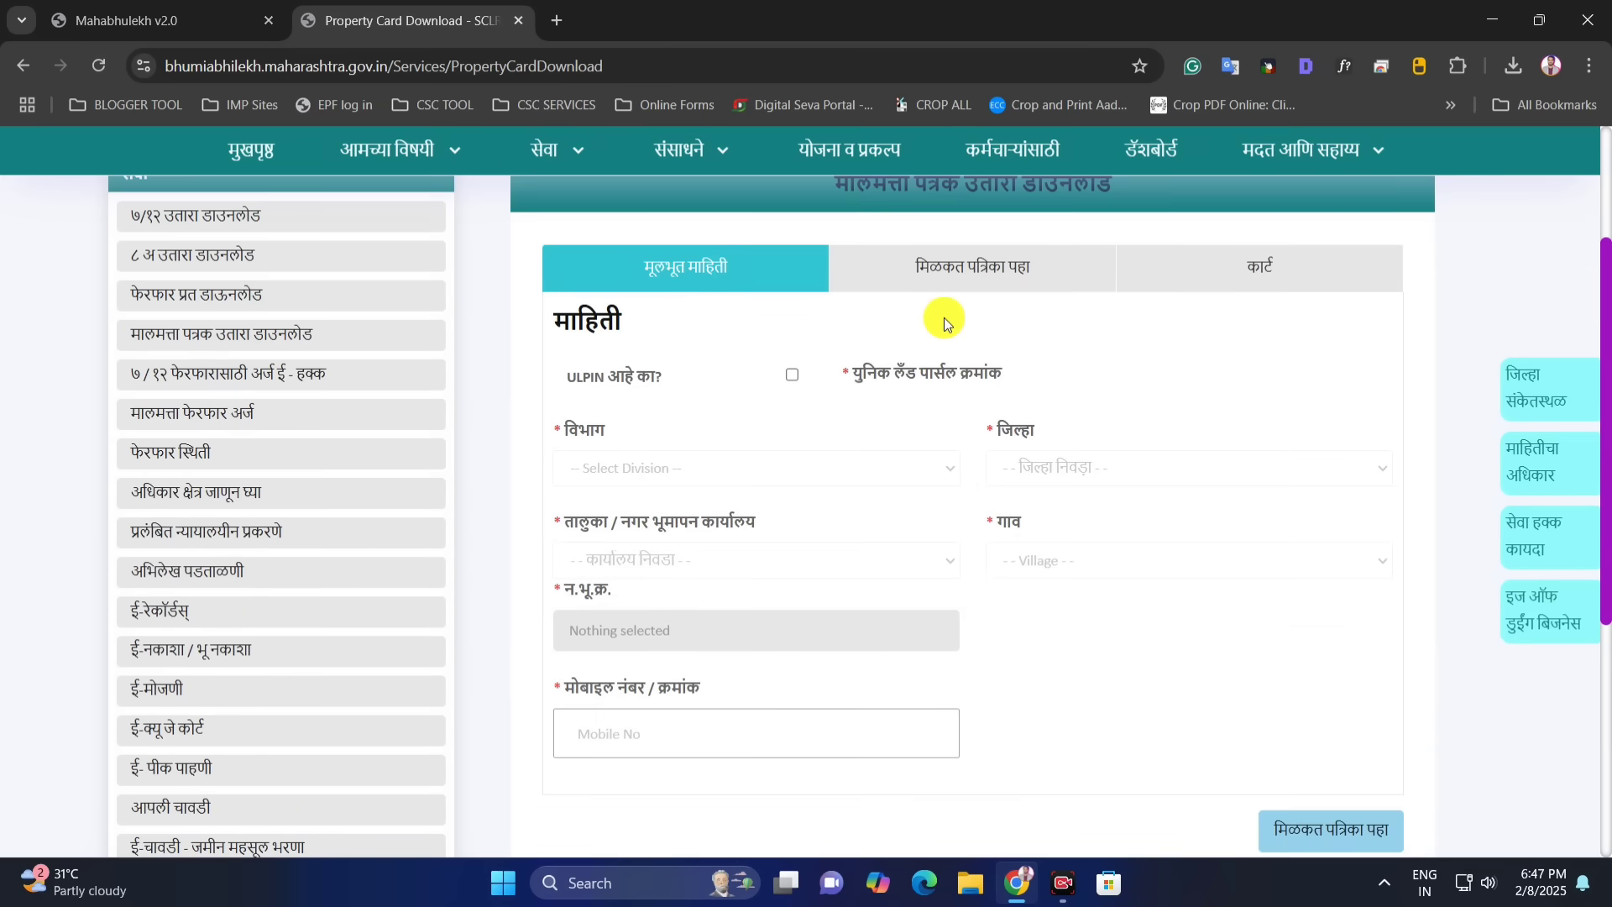
pyautogui.scroll(-1, 375, 498)
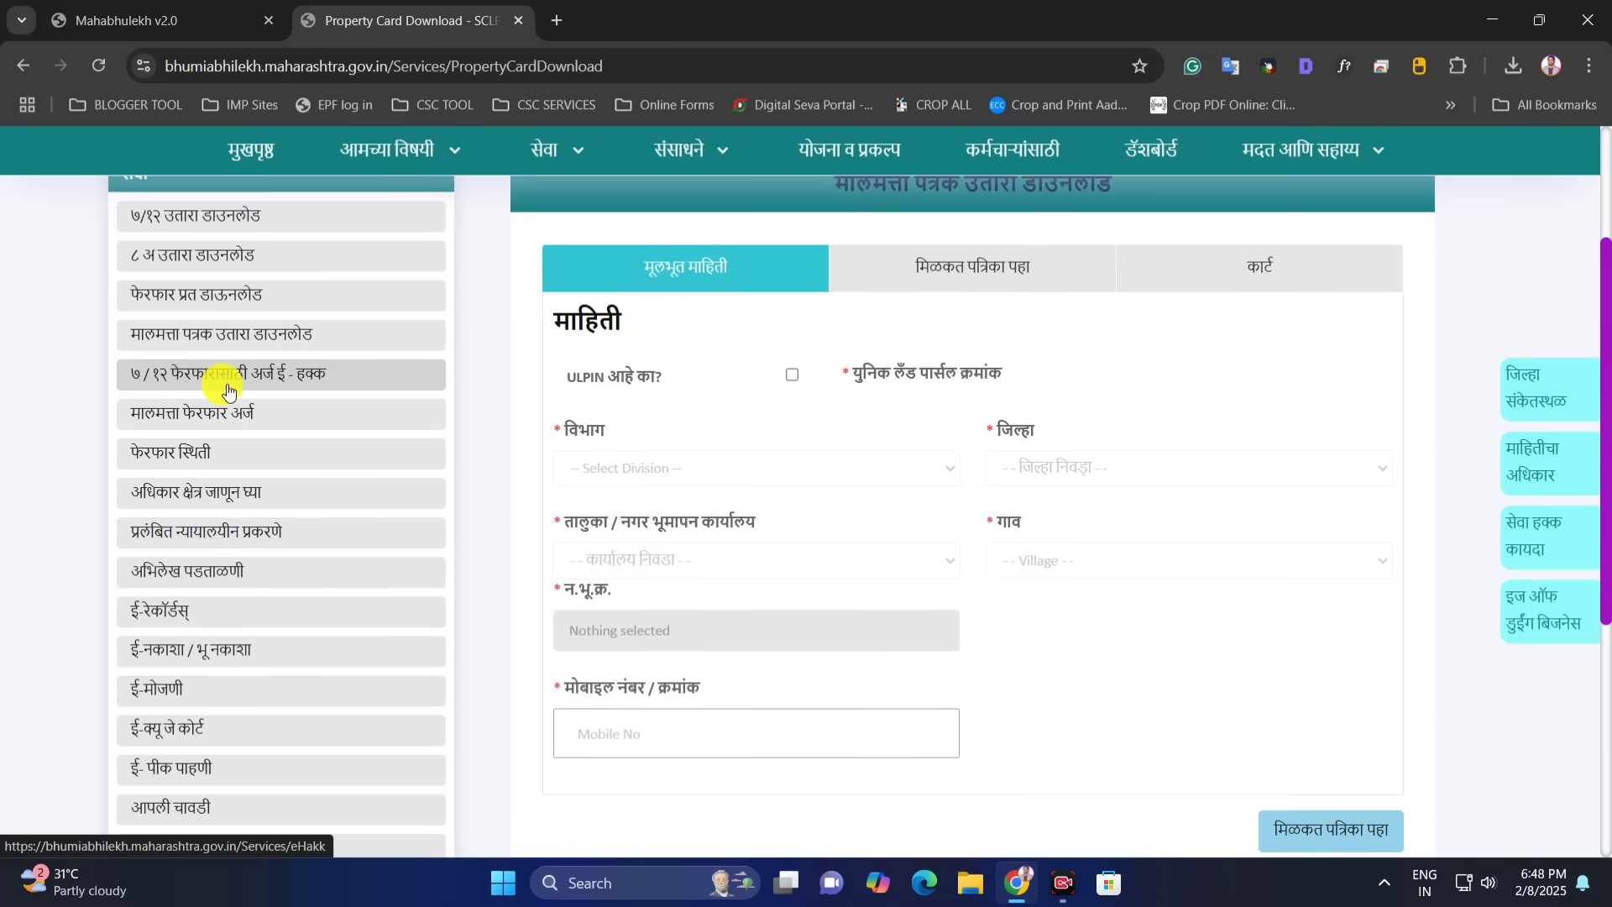
# View the ७/१२ फेरफारासाठी अर्ज ई-हक्क and मालमत्ता फेरफार अर्ज services, returning to the property card form after each.
pyautogui.click(224, 374)
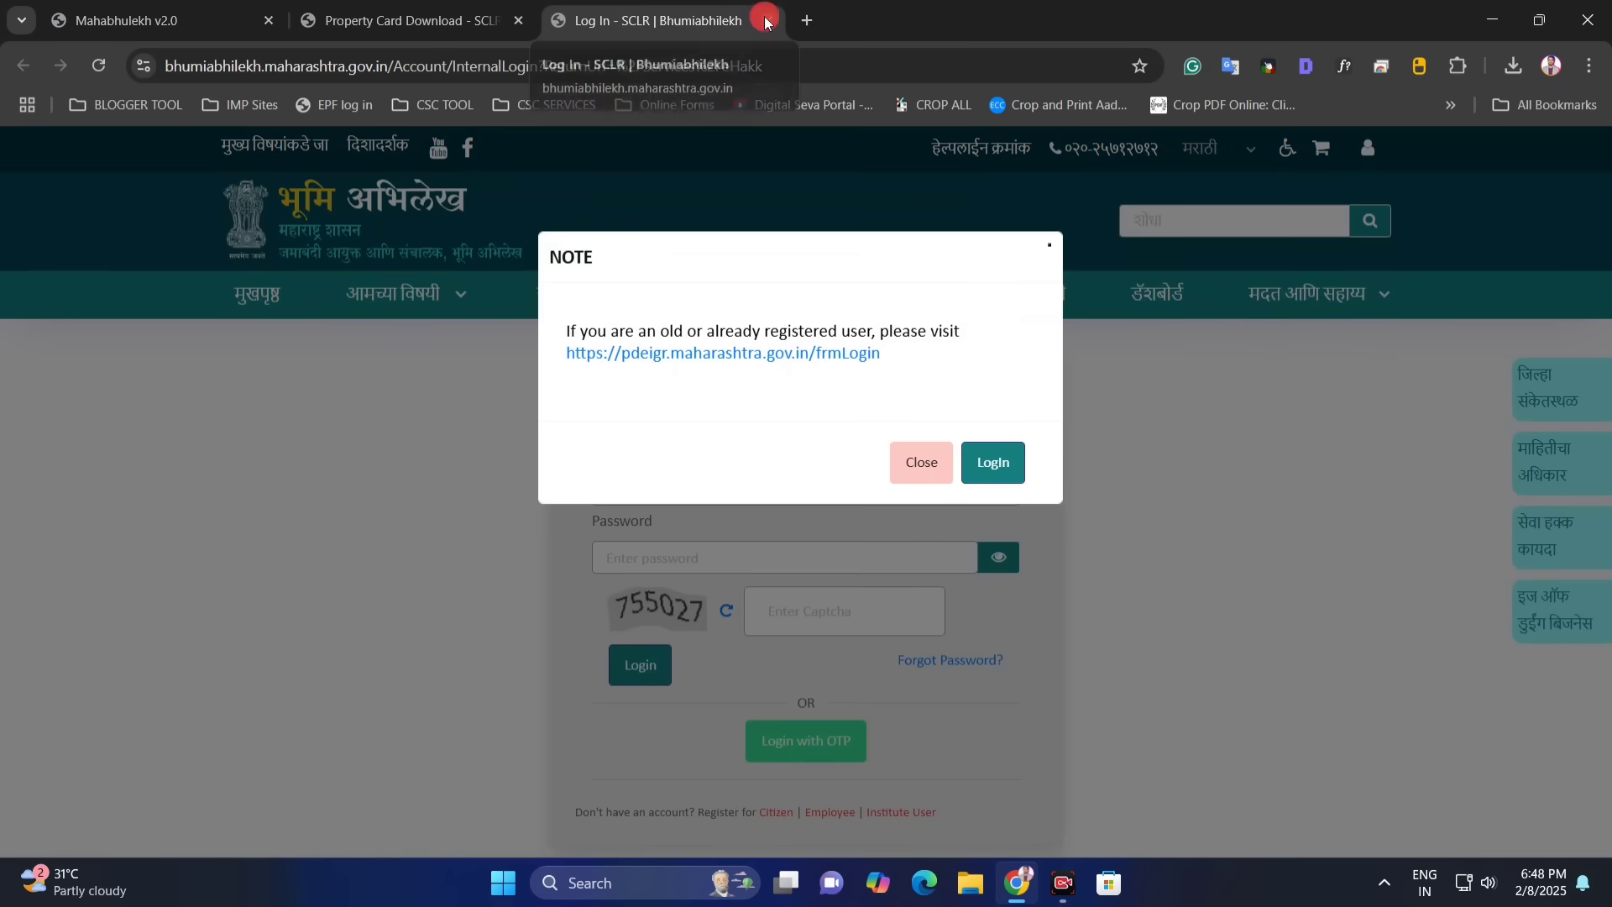
pyautogui.click(766, 21)
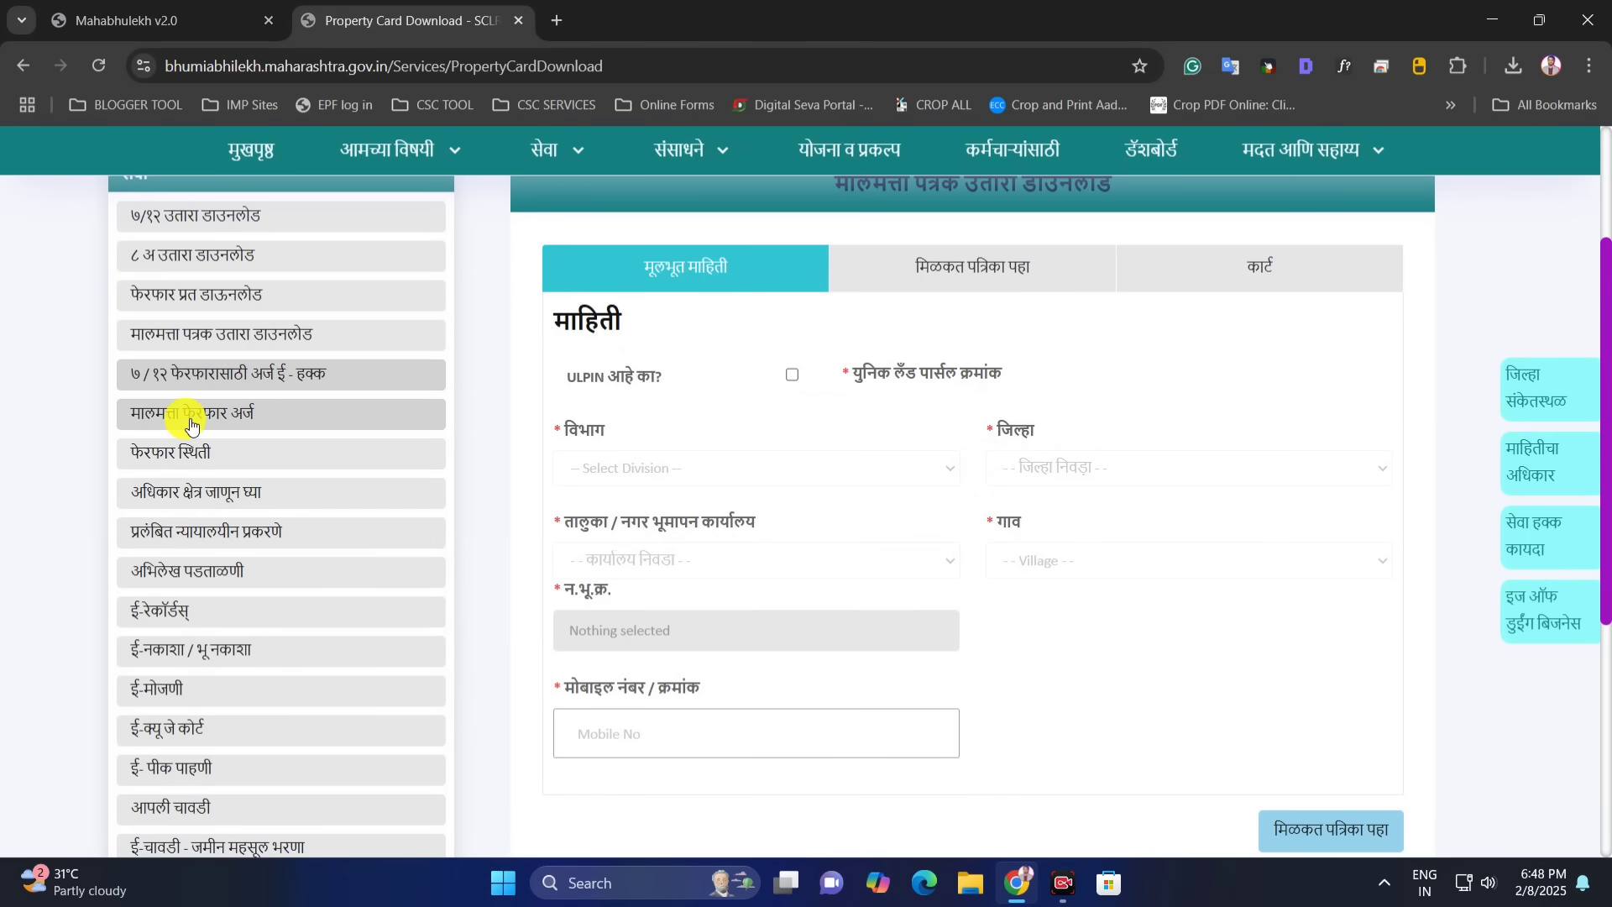
pyautogui.click(193, 424)
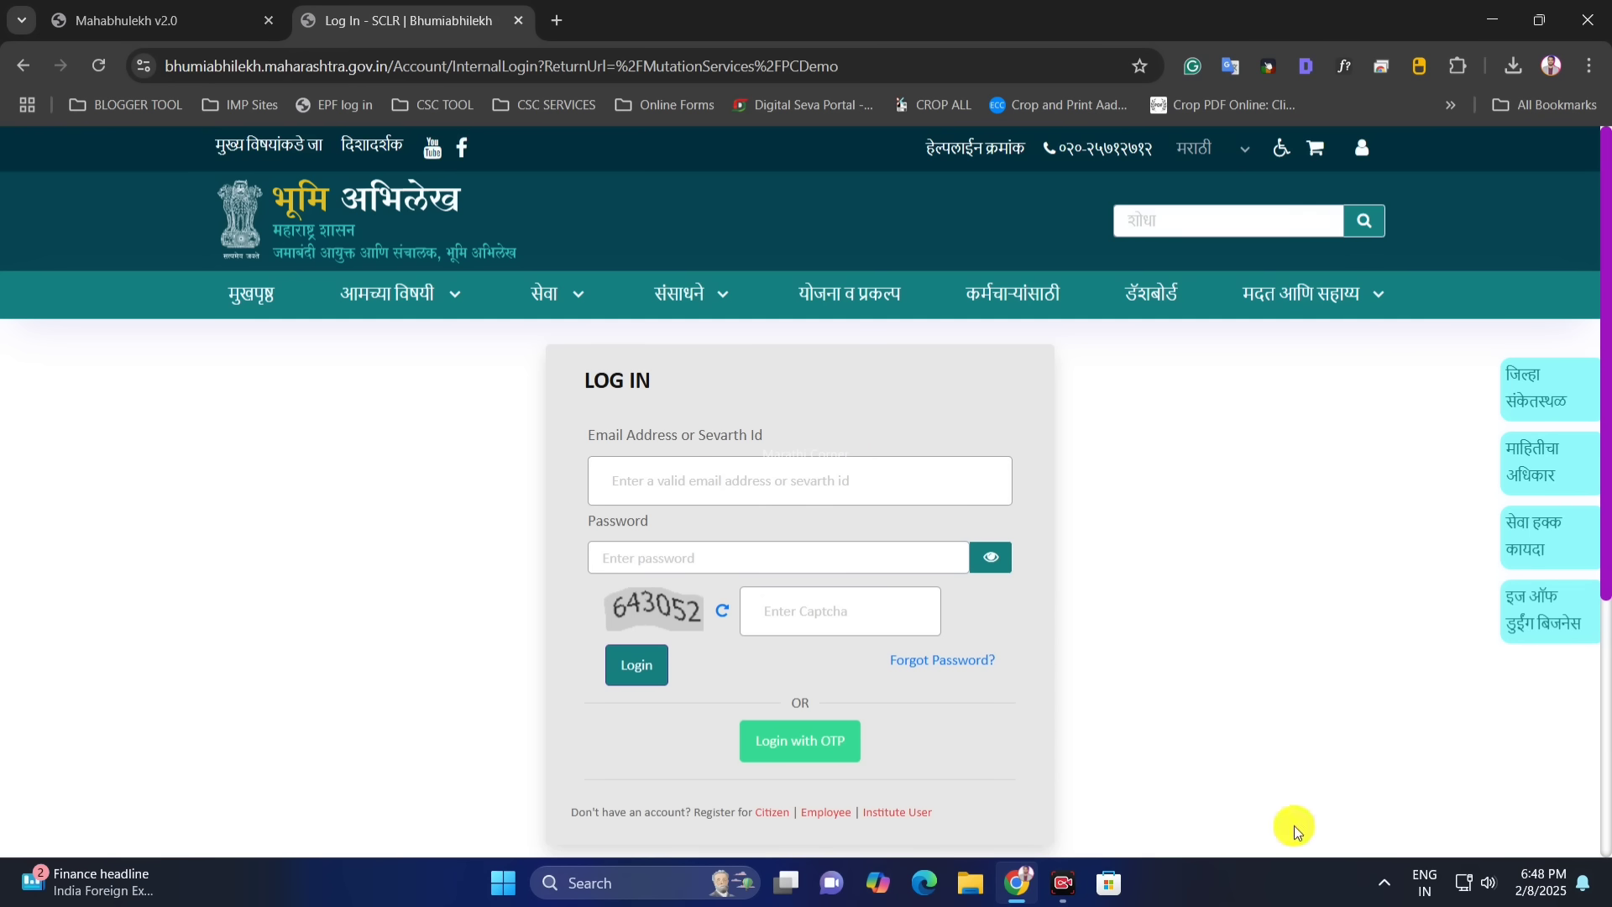
pyautogui.hotkey('alt', 'Left')
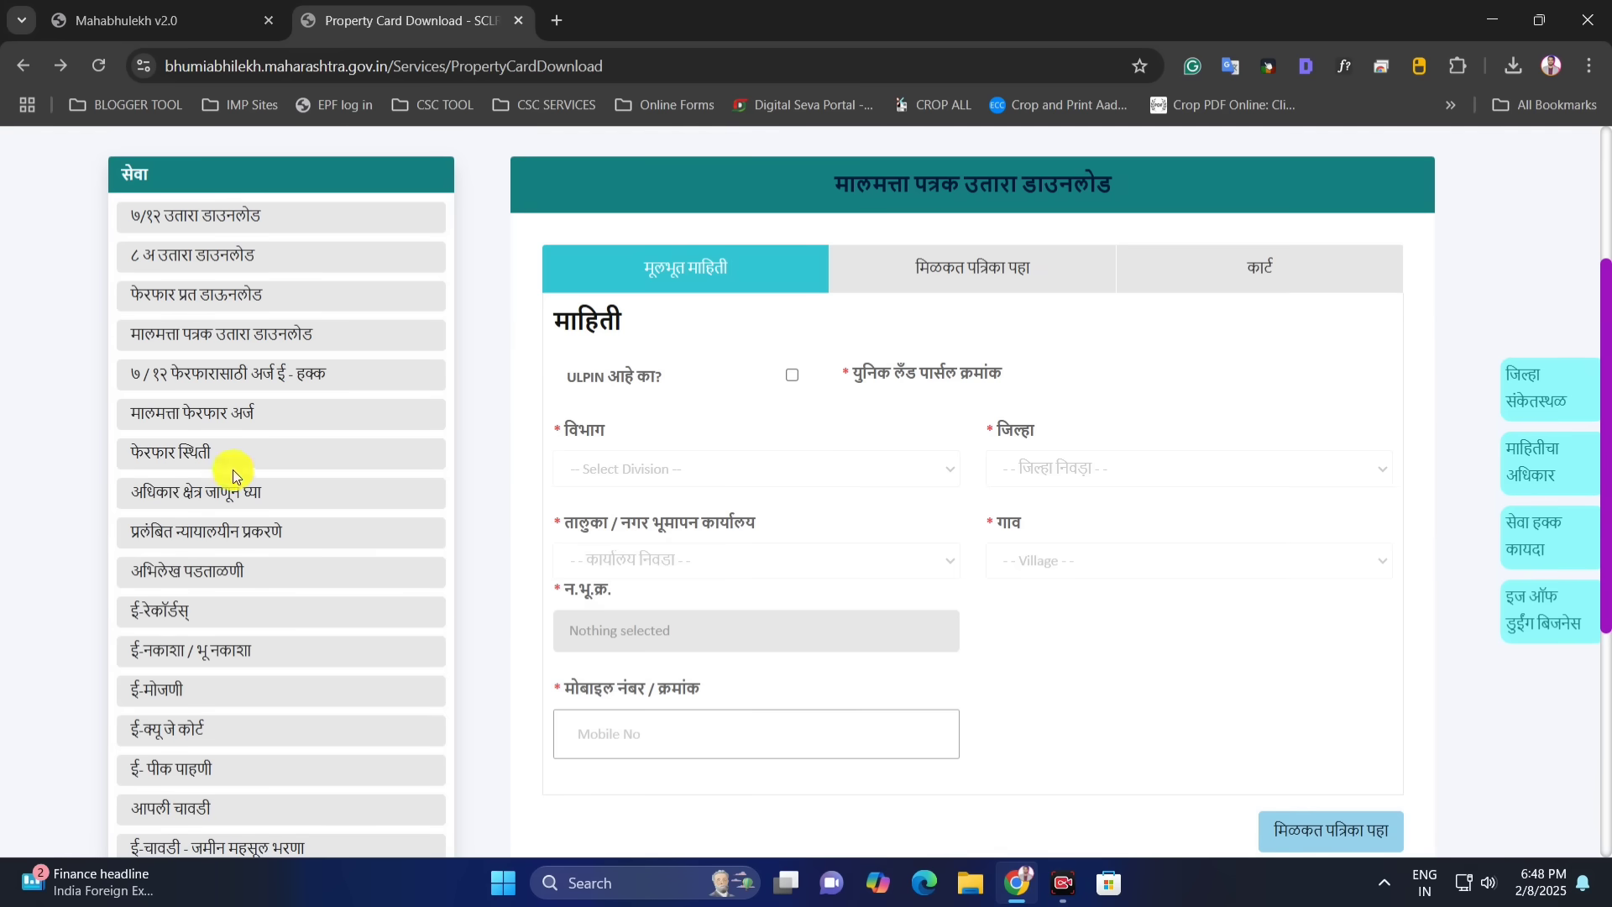
# Review the full सेवा list on the property card page, from ७/१२ उतारा डाउनलोड through महाभूमी API सेवा.
pyautogui.scroll(-2, 187, 457)
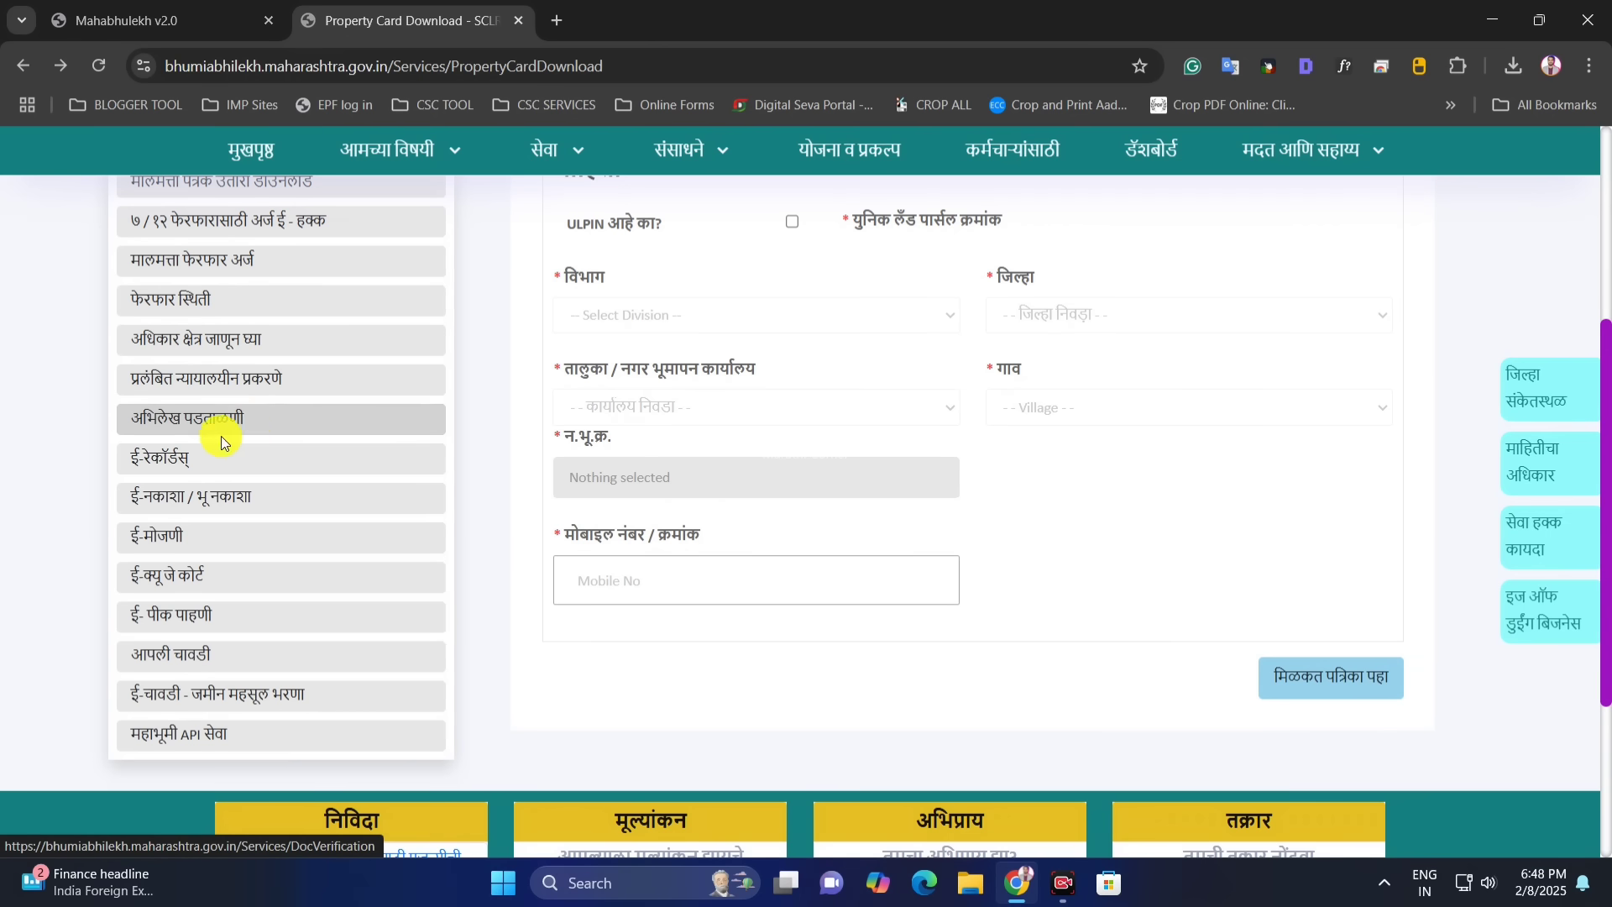
pyautogui.scroll(-2, 169, 458)
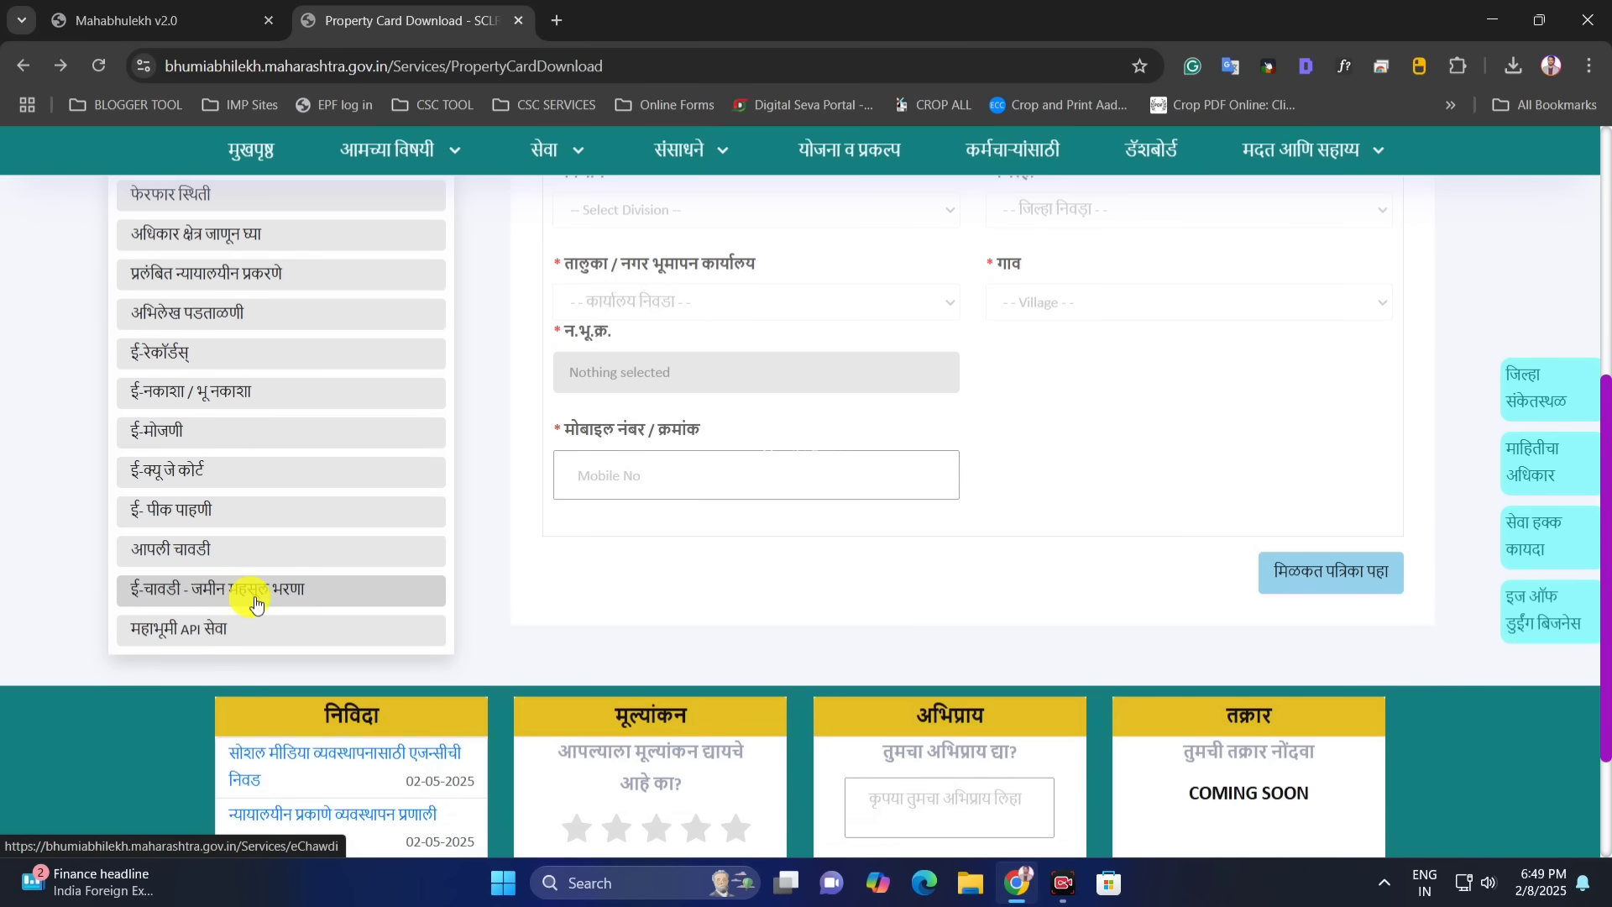
pyautogui.scroll(6, 278, 560)
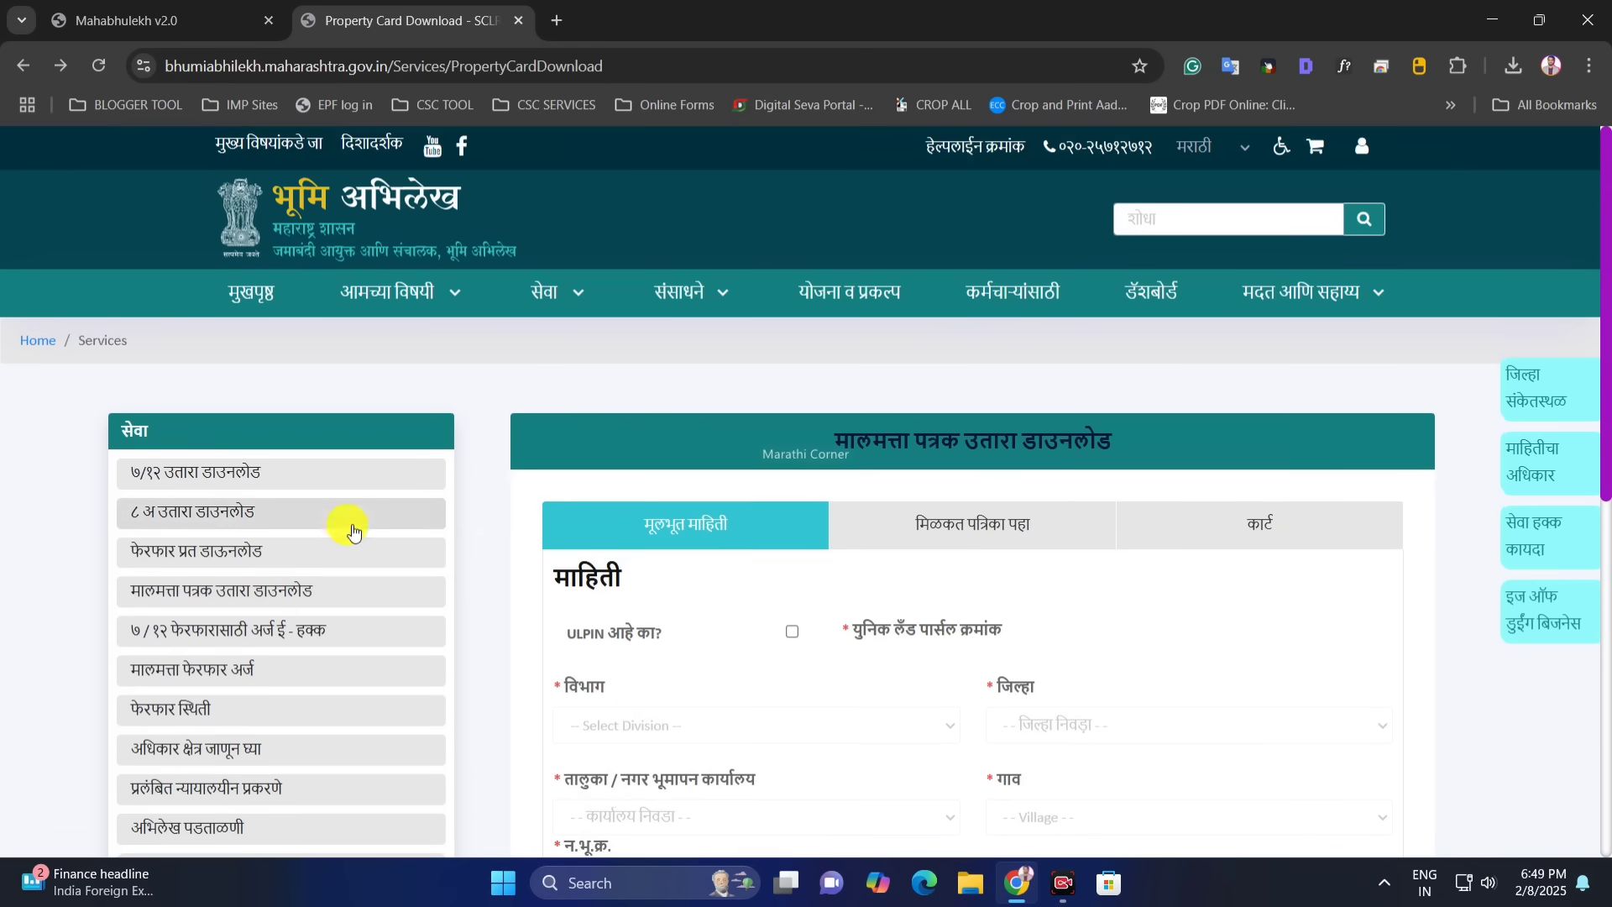
pyautogui.scroll(-2, 348, 522)
pyautogui.scroll(2, 362, 653)
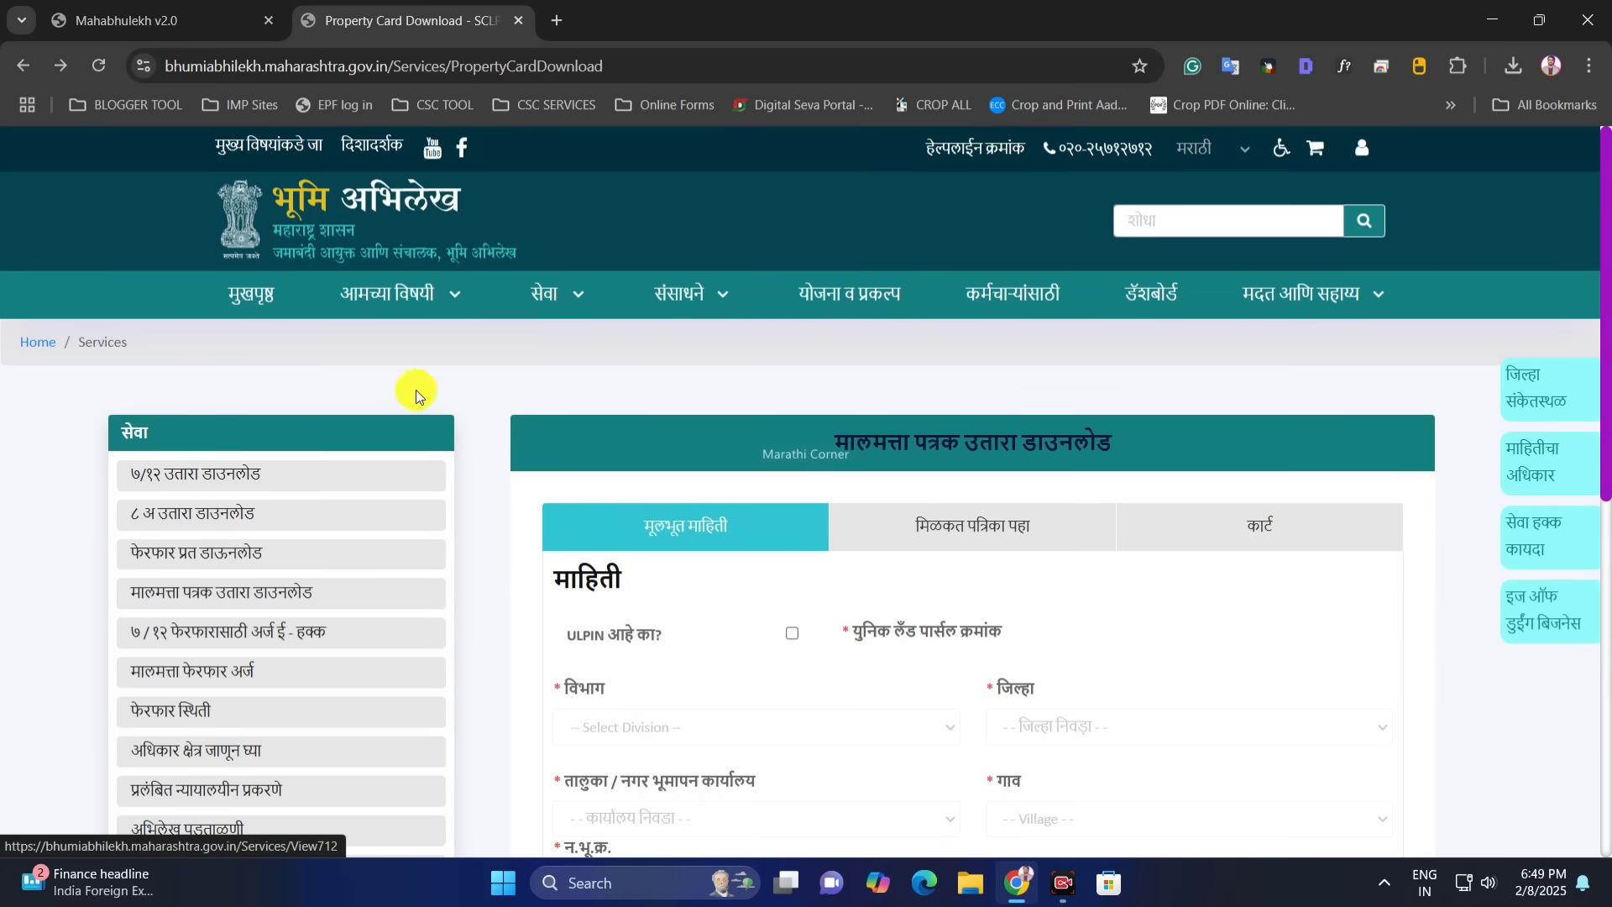
pyautogui.scroll(-3, 353, 621)
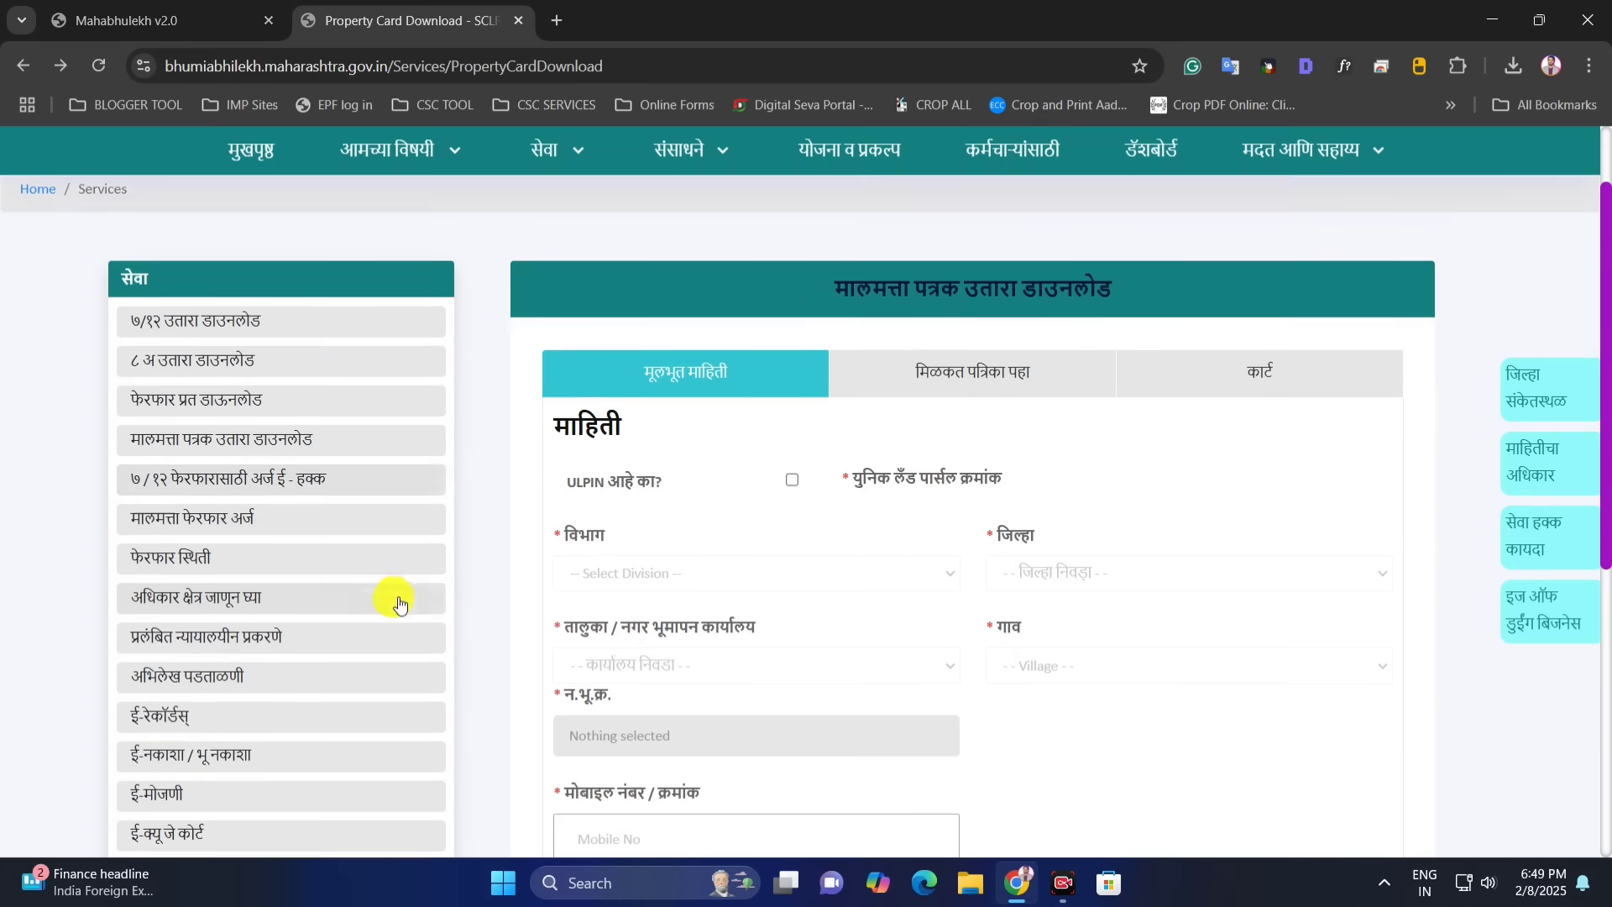
# Revisit the Mahabhulekh 7/12 search form, and return to the Bhumiabhilekh property card page to look over its services.
pyautogui.click(194, 17)
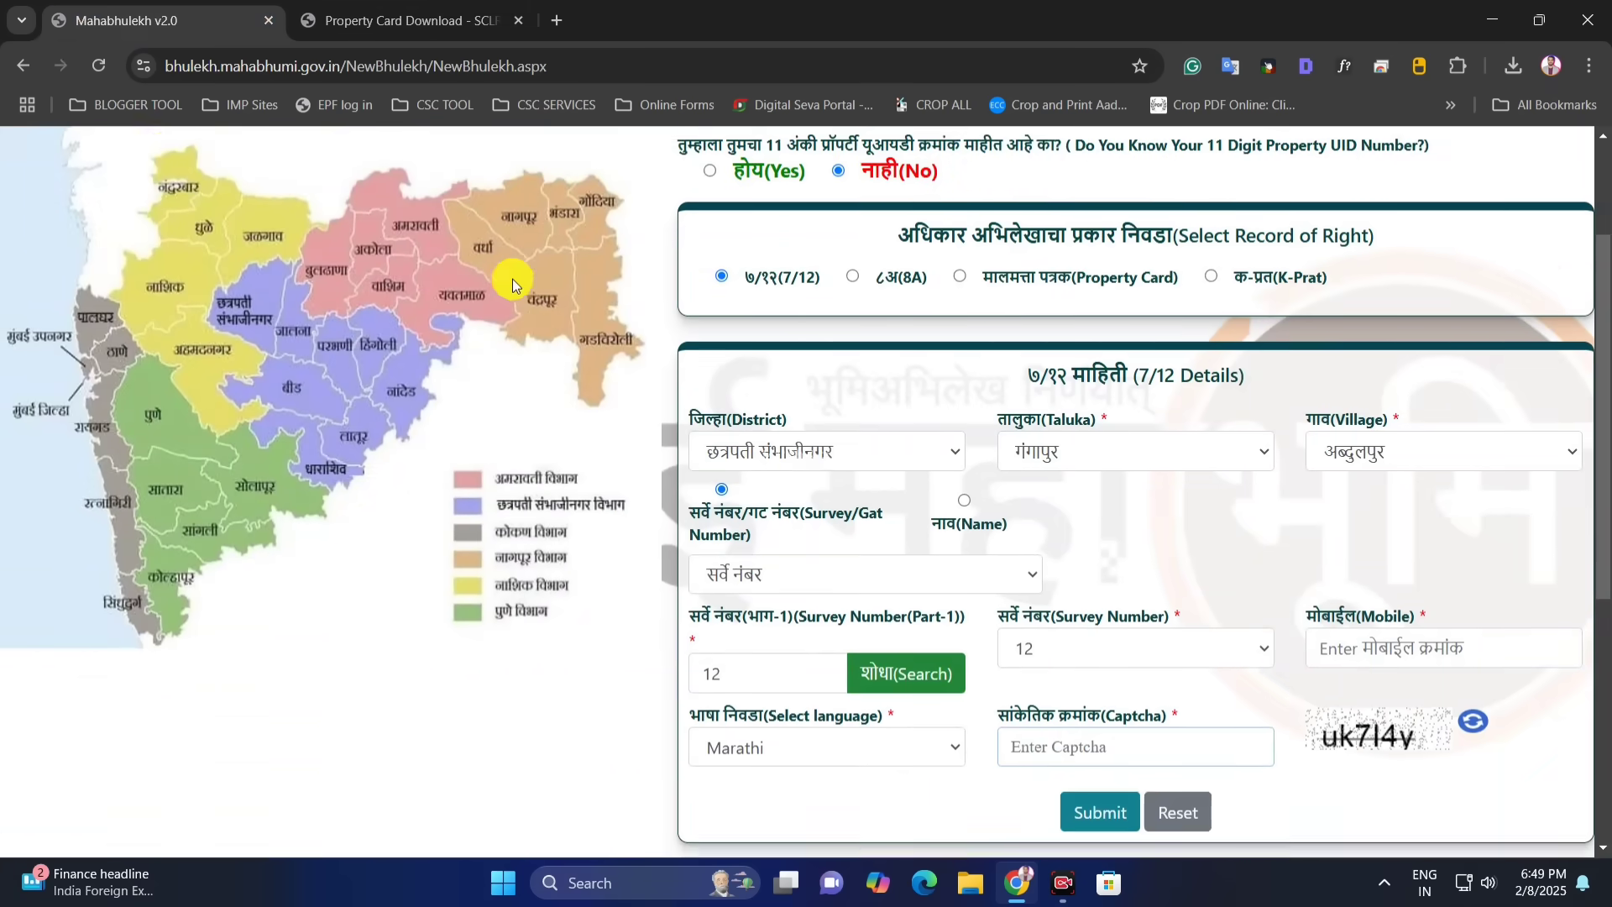
pyautogui.click(378, 19)
pyautogui.scroll(-2, 838, 475)
pyautogui.scroll(-2, 919, 592)
pyautogui.scroll(6, 865, 557)
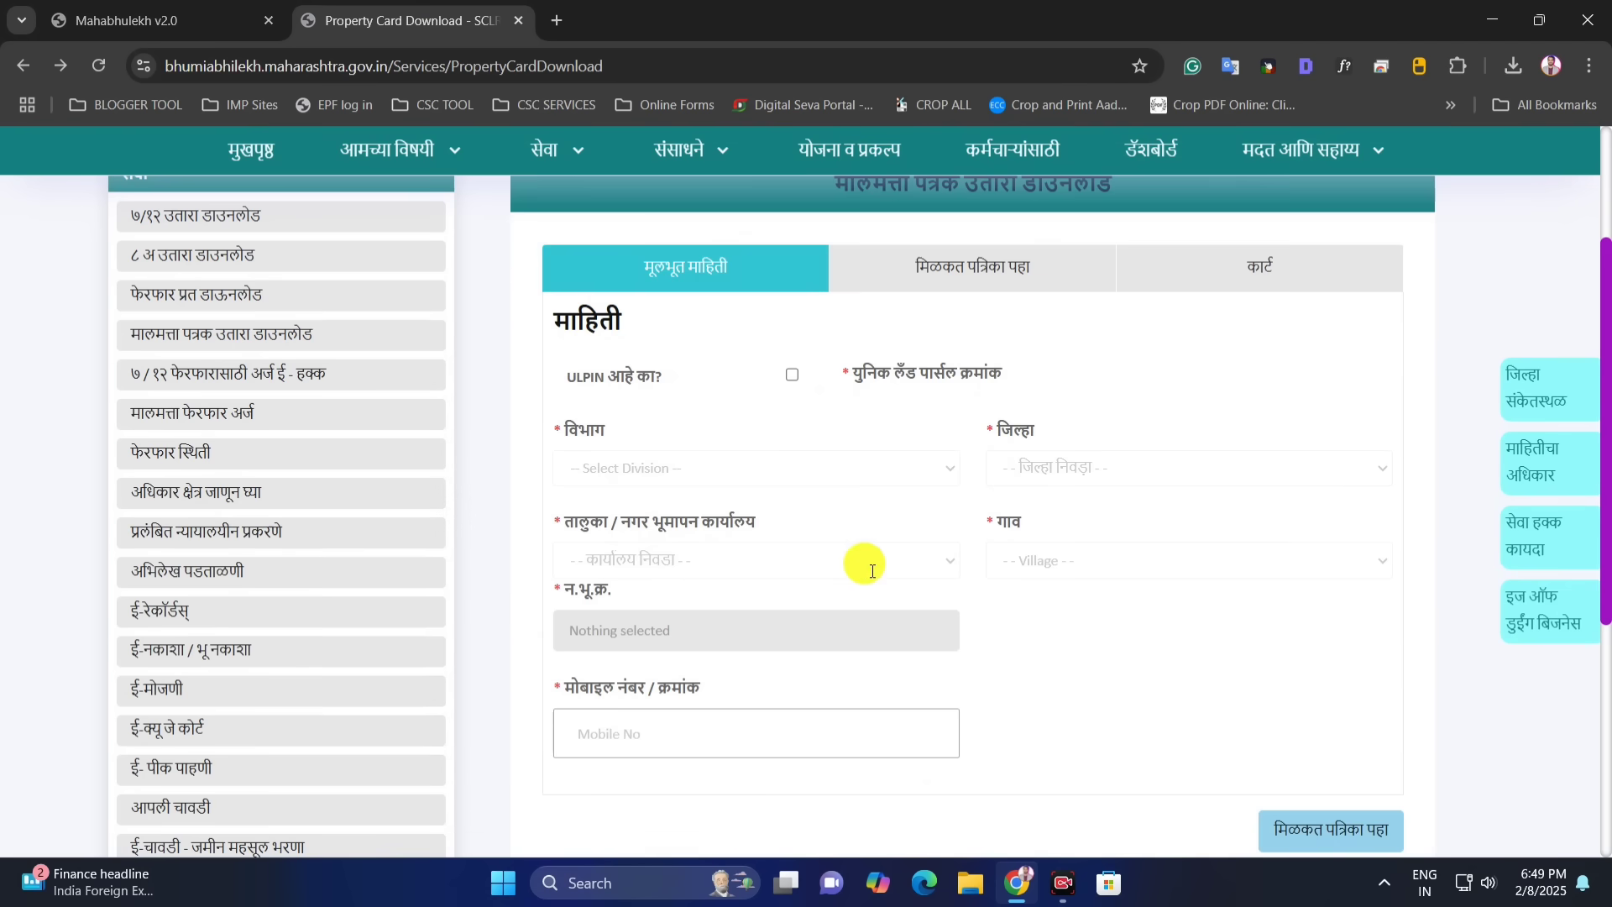